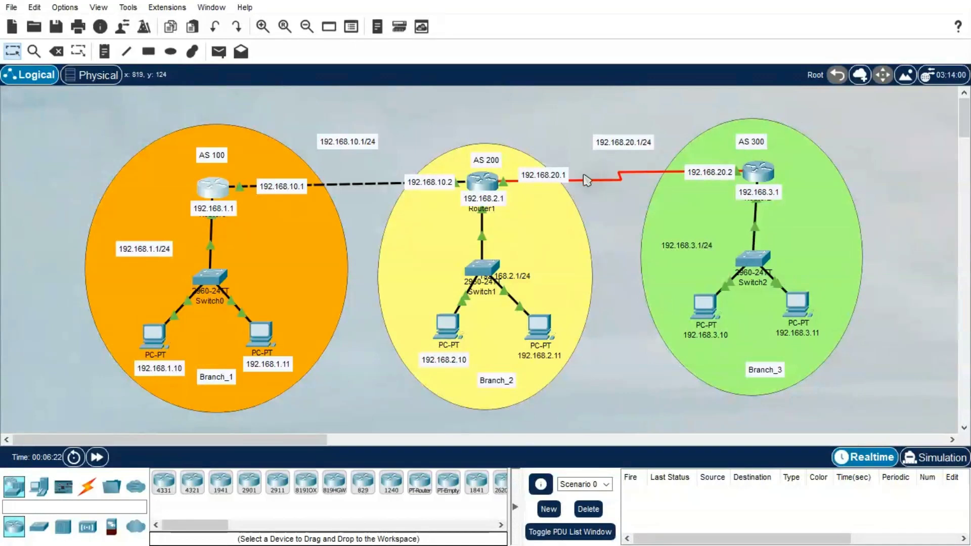
# Step: Display the running configuration of the AS 100 router and page through it to the end
pyautogui.moveTo(228, 195)
pyautogui.click(211, 185)
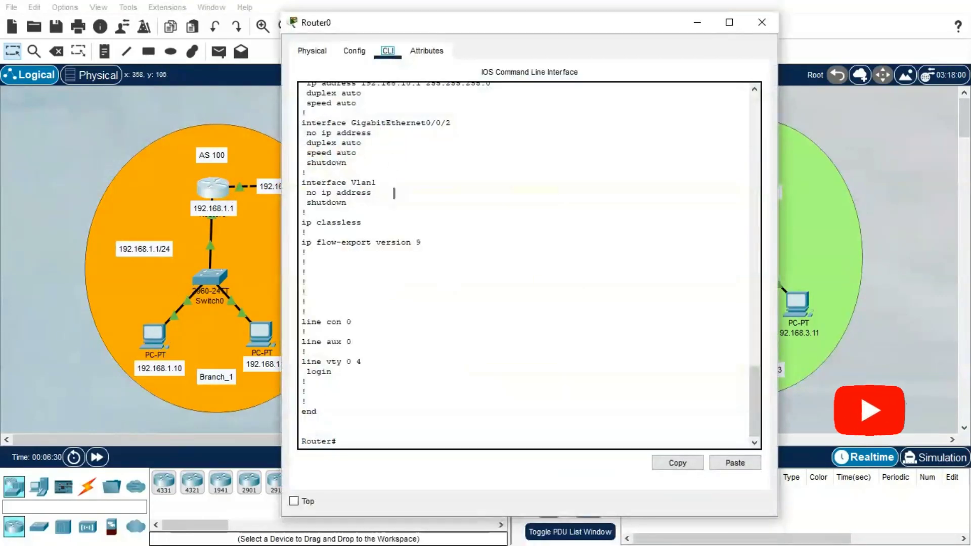
pyautogui.write('show run')
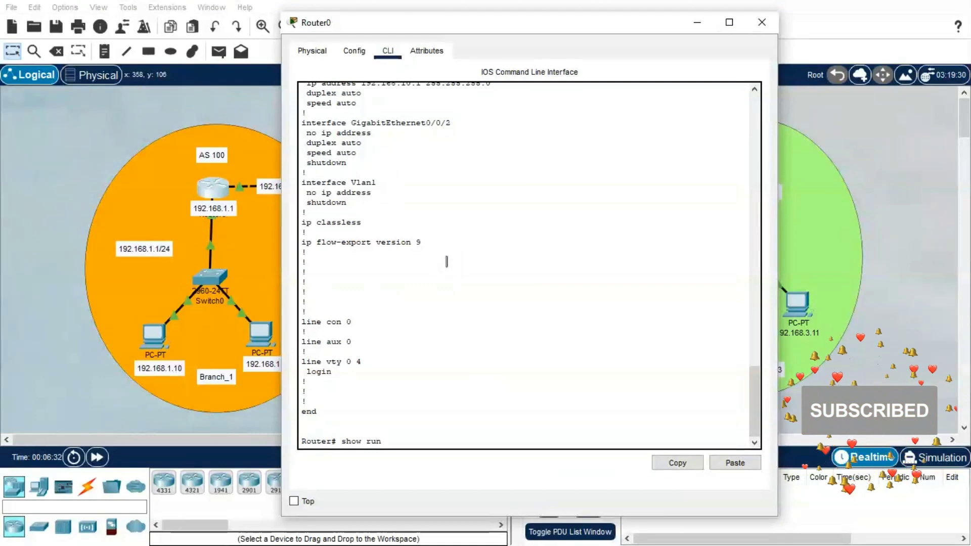
pyautogui.press('Return')
pyautogui.press('space')
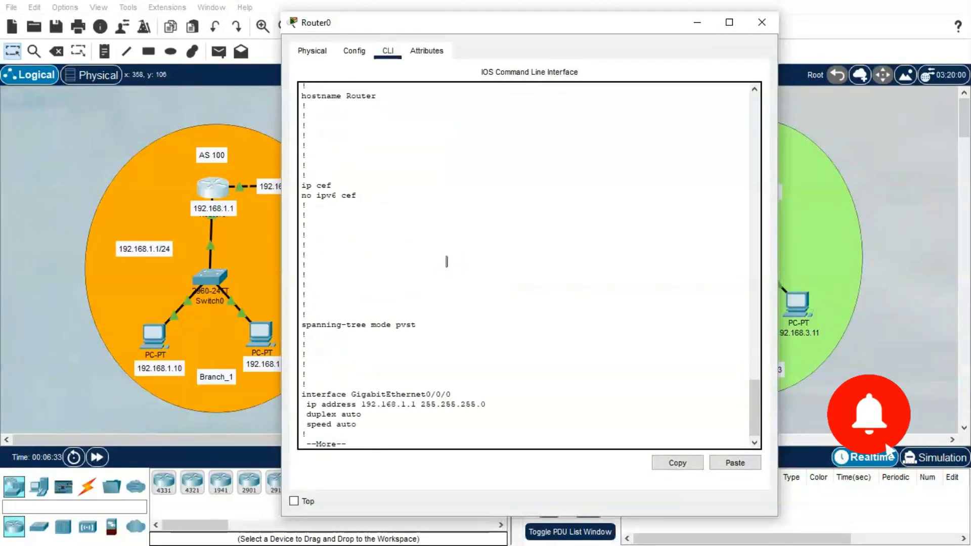
pyautogui.click(754, 443)
pyautogui.press('Return')
pyautogui.press('Return')
pyautogui.press('Return')
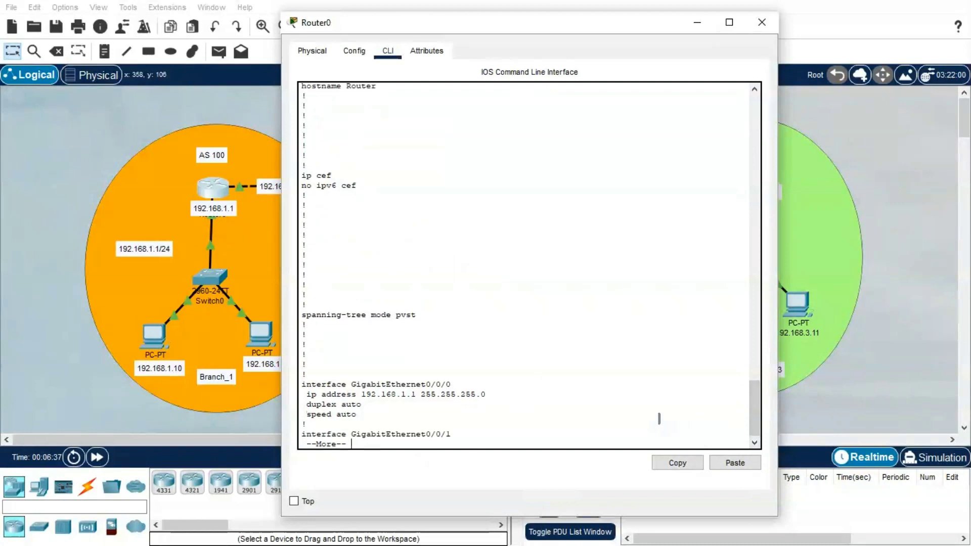
pyautogui.press('Return')
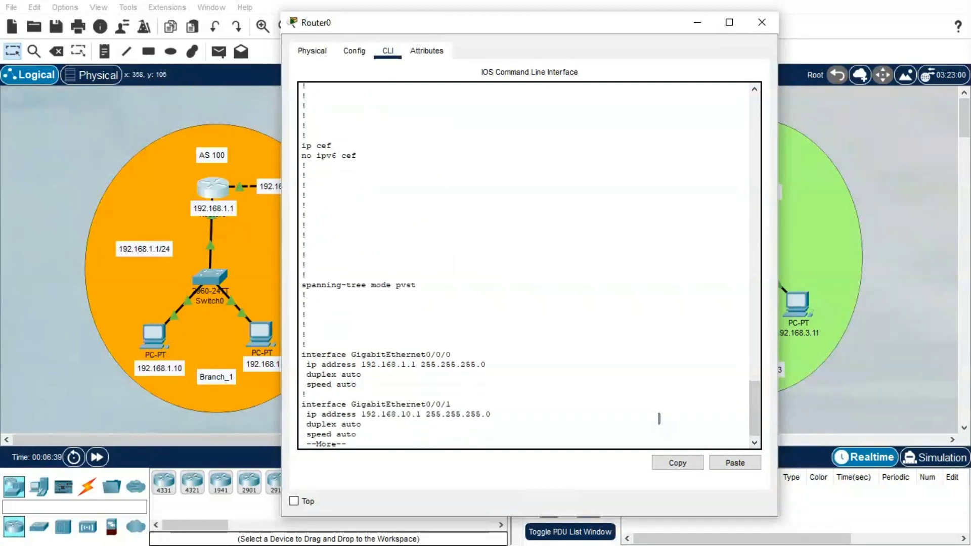
pyautogui.press('space')
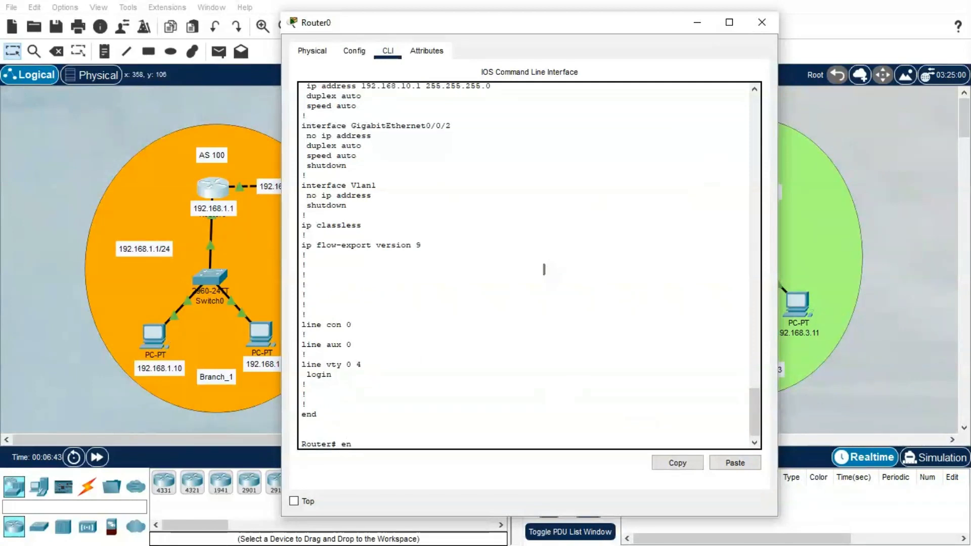
# Step: Enter privileged mode and then global configuration mode on the AS 100 router
pyautogui.write('en')
pyautogui.press('Return')
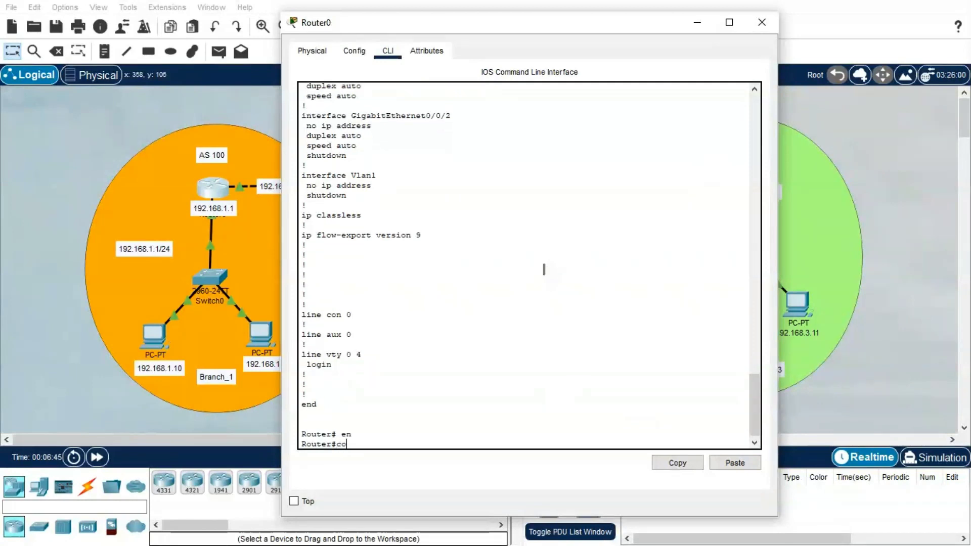
pyautogui.write('config t')
pyautogui.press('Return')
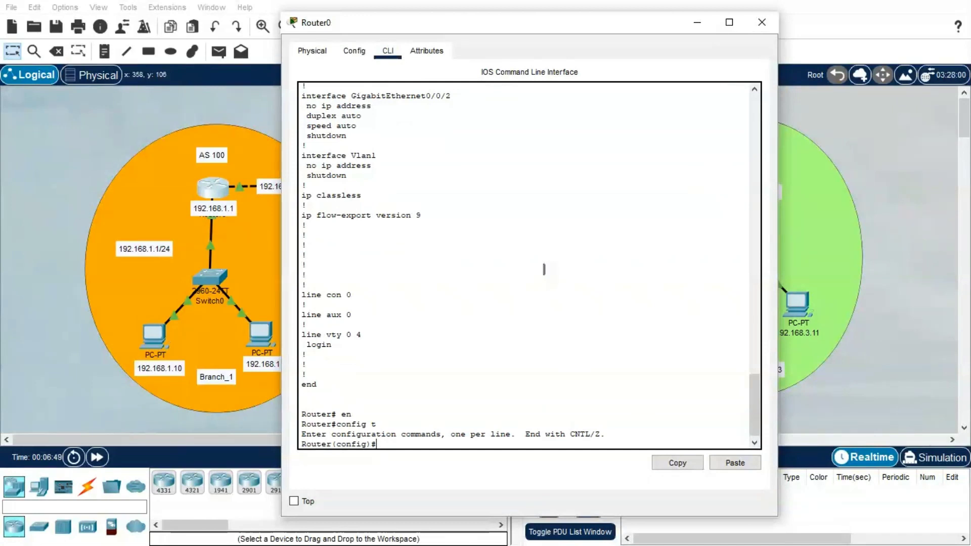
pyautogui.write('router bgp')
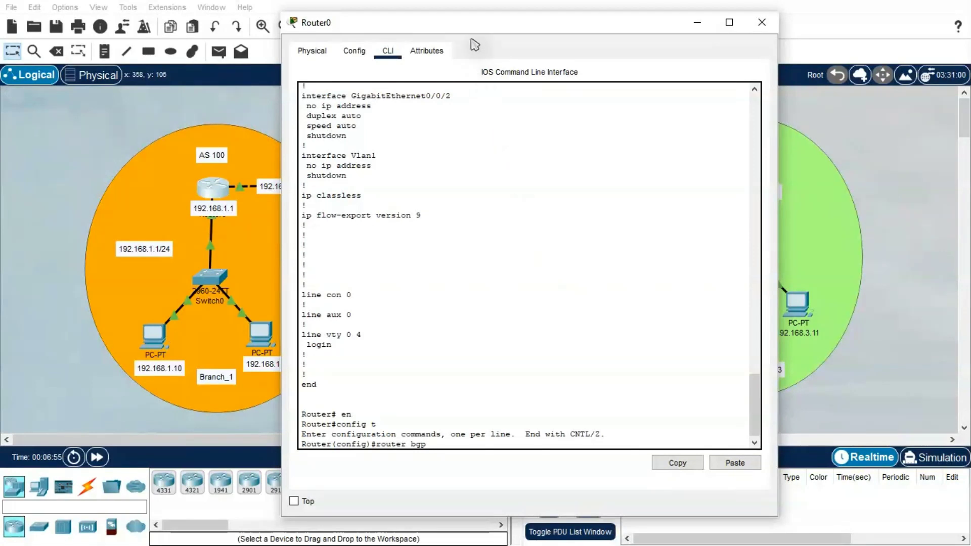
pyautogui.moveTo(471, 29); pyautogui.dragTo(511, 34)
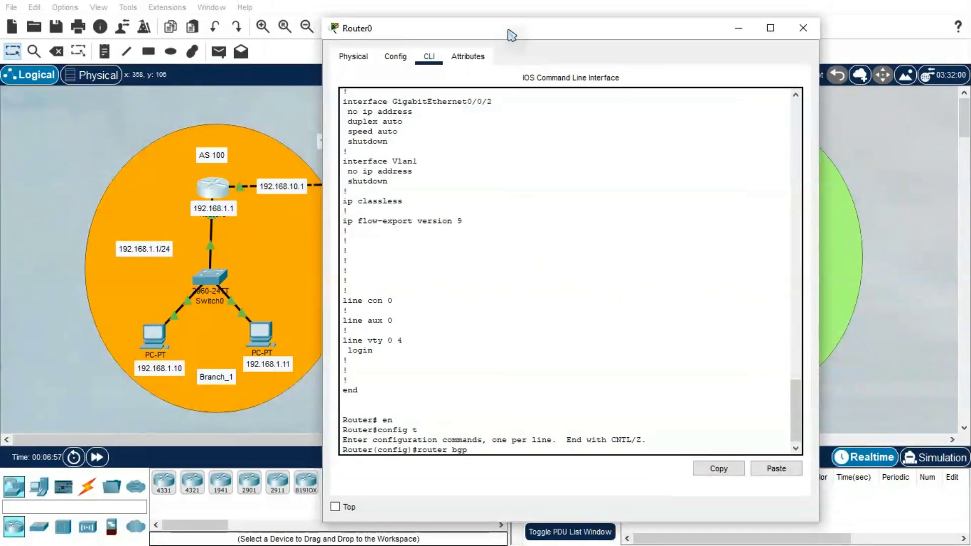
pyautogui.press('BackSpace')
pyautogui.press('BackSpace')
pyautogui.press('BackSpace')
pyautogui.press('BackSpace')
pyautogui.press('BackSpace')
pyautogui.press('BackSpace')
pyautogui.press('BackSpace')
pyautogui.press('BackSpace')
pyautogui.press('BackSpace')
pyautogui.press('BackSpace')
# Step: Set the AS 100 router's hostname to Branch_1
pyautogui.write('host')
pyautogui.press('Tab')
pyautogui.write('Bran')
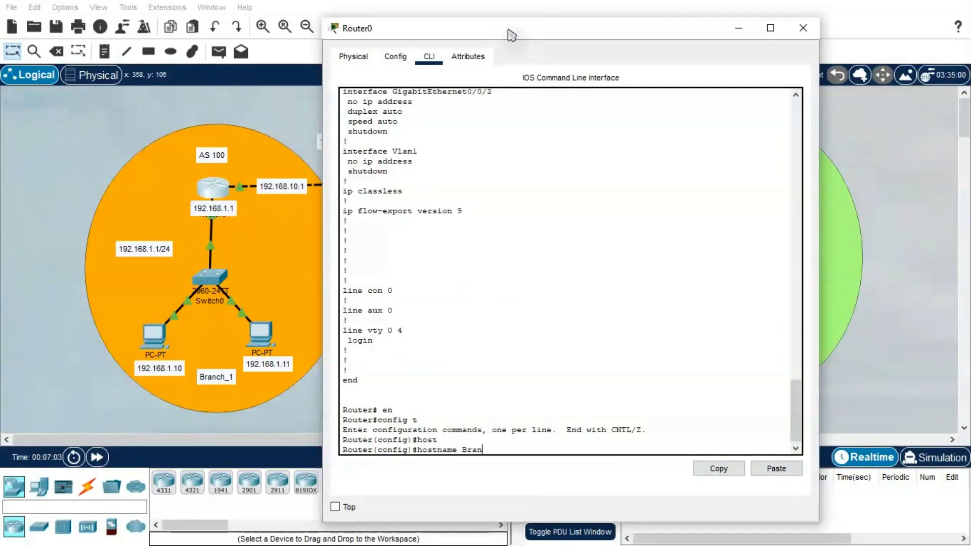
pyautogui.write('ch_1')
pyautogui.press('Return')
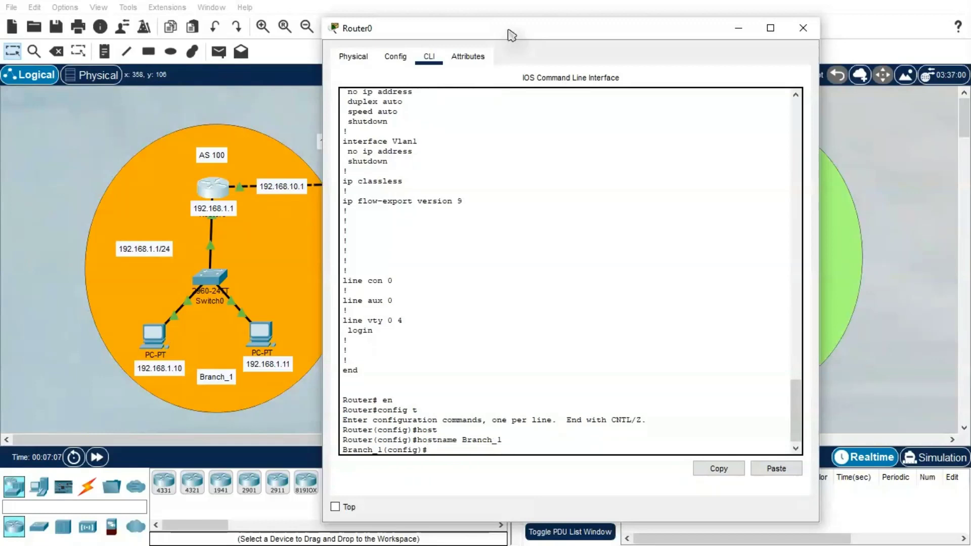
# Step: Start BGP on Branch_1 with AS number 100 and declare neighbor 192.168.10.2 with remote-as 200
pyautogui.write('router bgp 100')
pyautogui.press('Return')
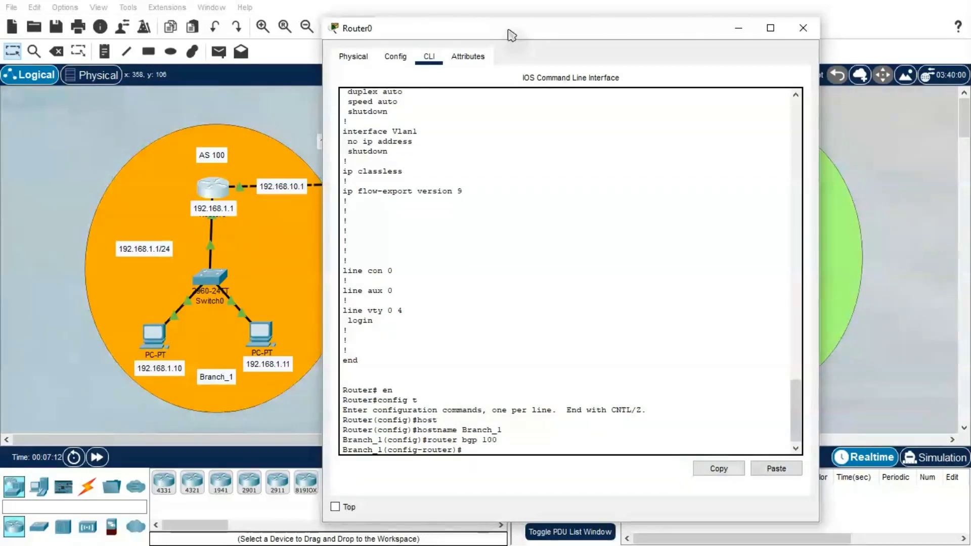
pyautogui.write('neighbor')
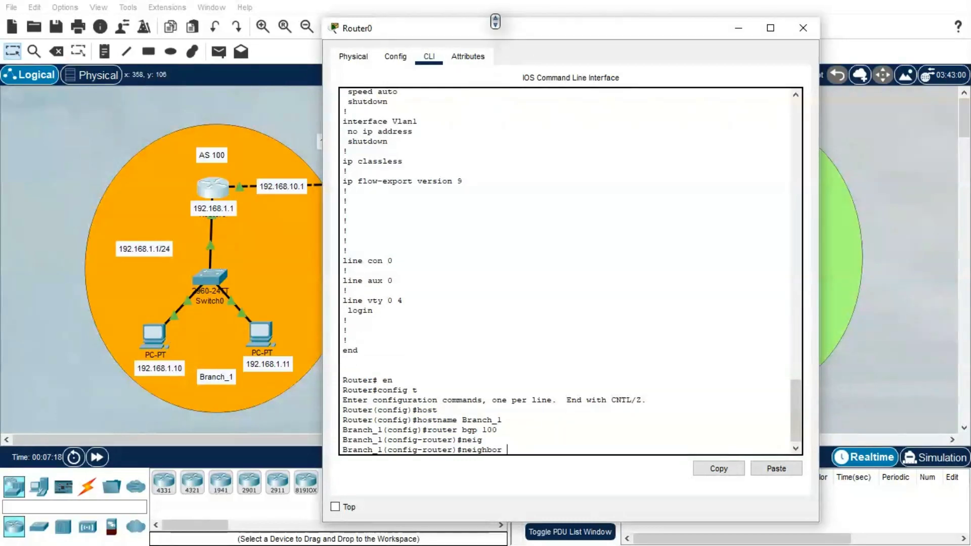
pyautogui.moveTo(495, 19); pyautogui.dragTo(483, 261)
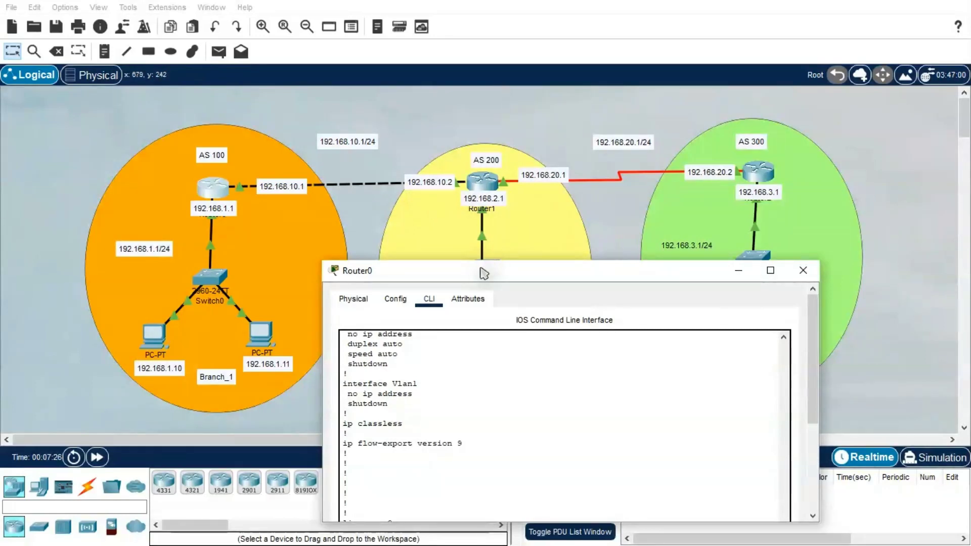
pyautogui.moveTo(482, 269); pyautogui.dragTo(412, 239)
pyautogui.moveTo(739, 357); pyautogui.dragTo(741, 445)
pyautogui.click(713, 430)
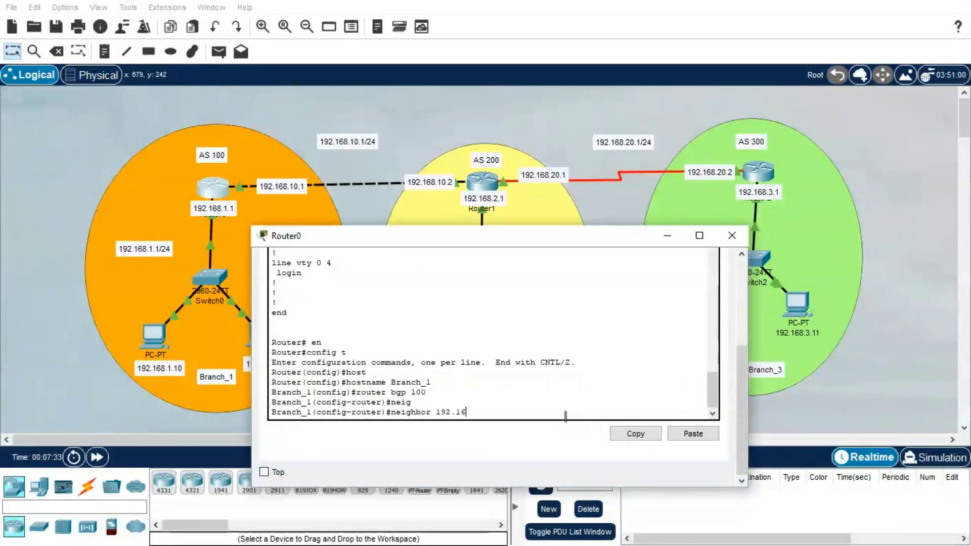
pyautogui.write('8.10.2 remo')
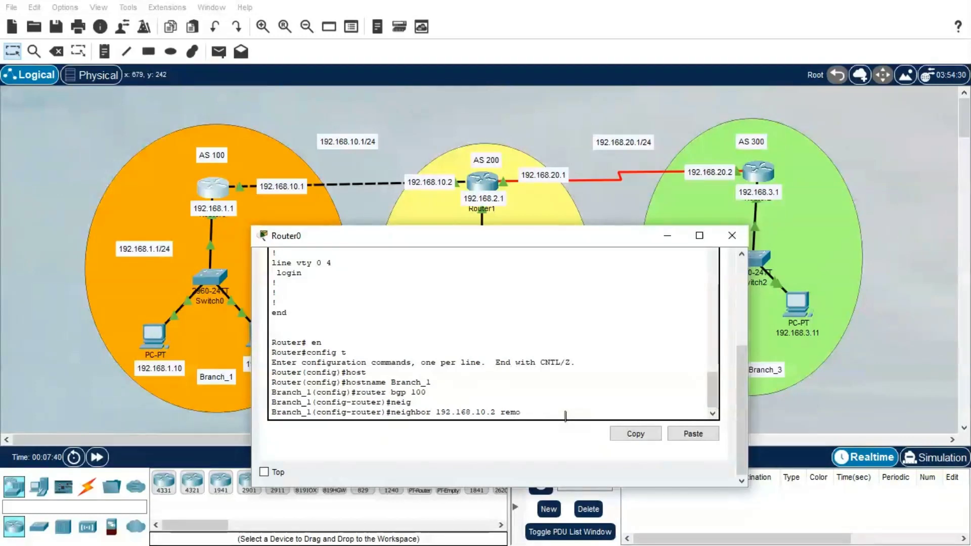
pyautogui.press('Tab')
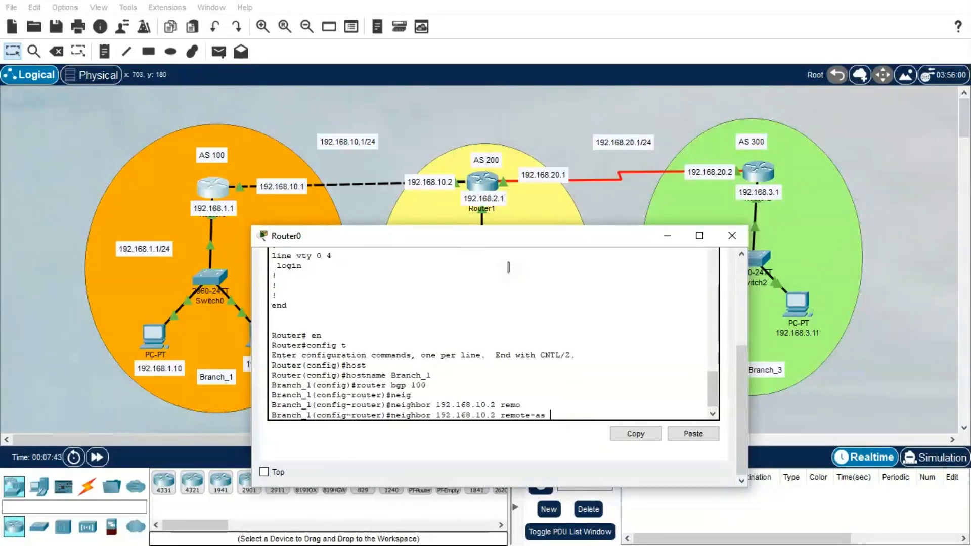
pyautogui.press('Return')
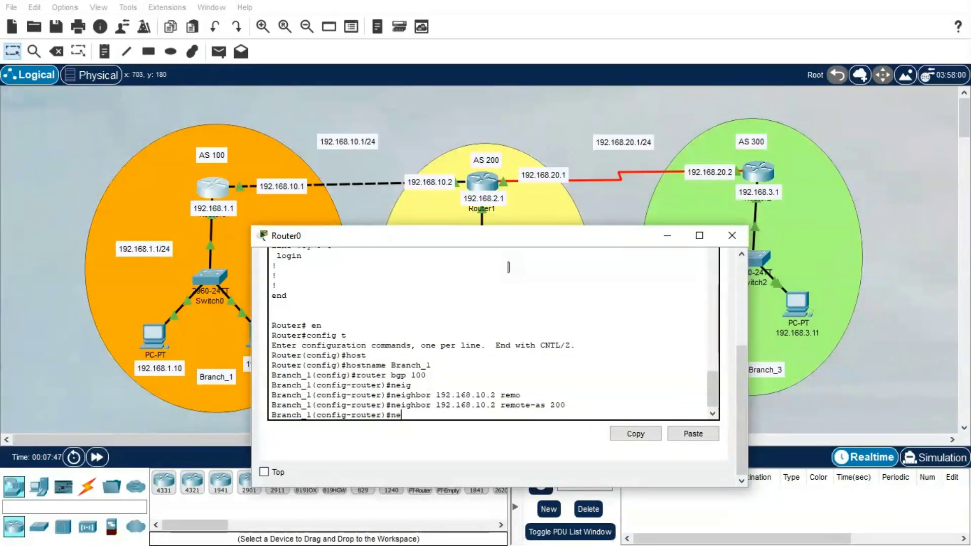
# Step: Advertise network 192.168.1.0 with mask 255.255.255.0 in Branch_1's BGP process and disable synchronization
pyautogui.write('net')
pyautogui.press('Tab')
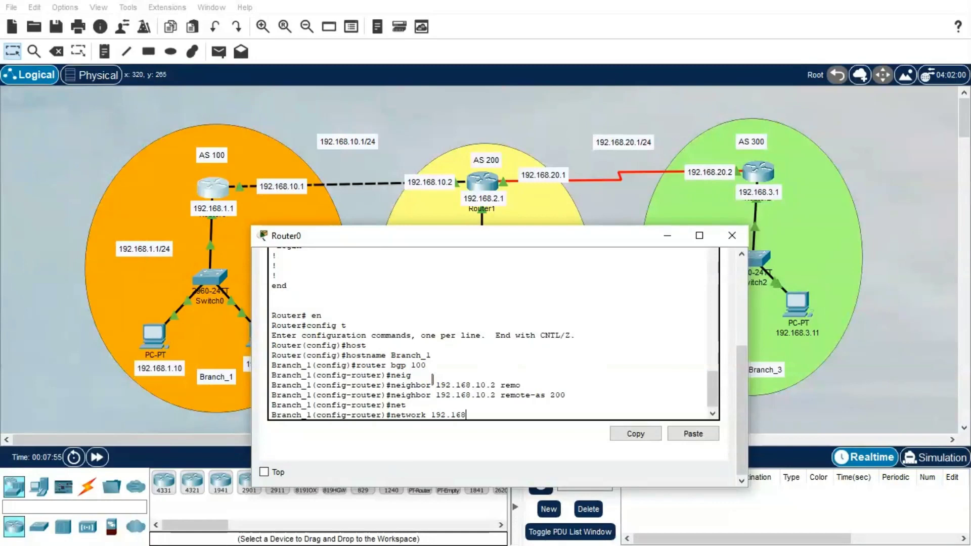
pyautogui.write('192.168.1.0 mask 255.255.255')
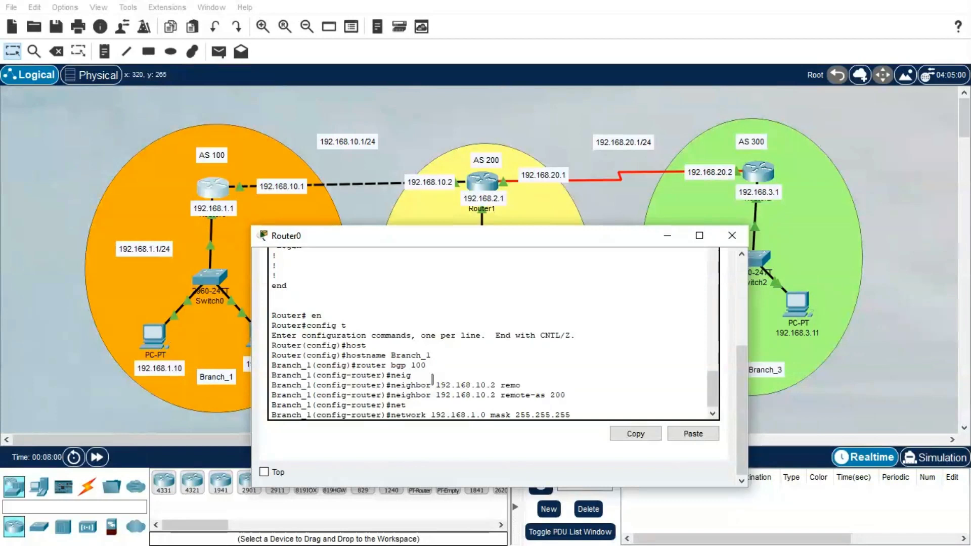
pyautogui.write('.0')
pyautogui.press('Return')
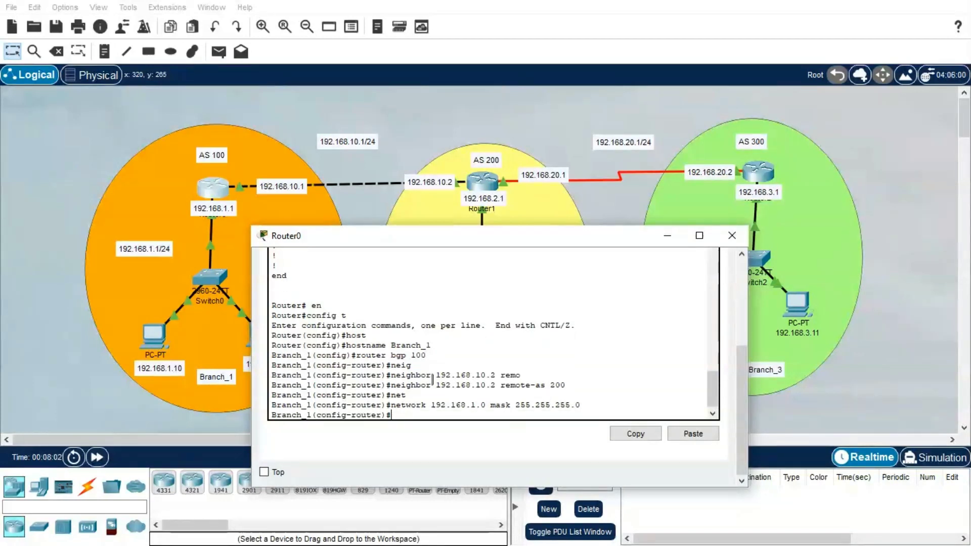
pyautogui.write('no sy')
pyautogui.press('Tab')
pyautogui.press('Return')
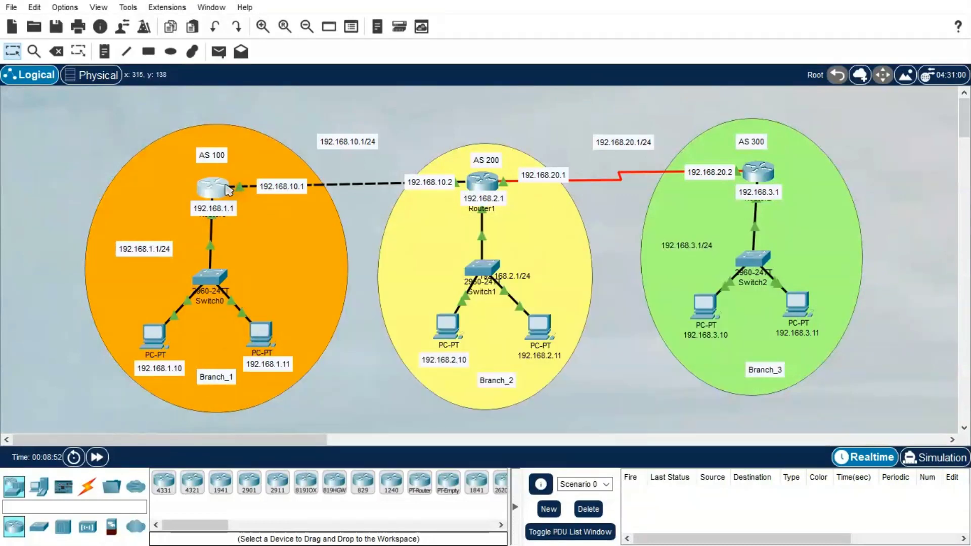
# Step: Open the command line of the AS 200 router, enter privileged mode and list its IP interfaces in brief
pyautogui.click(492, 185)
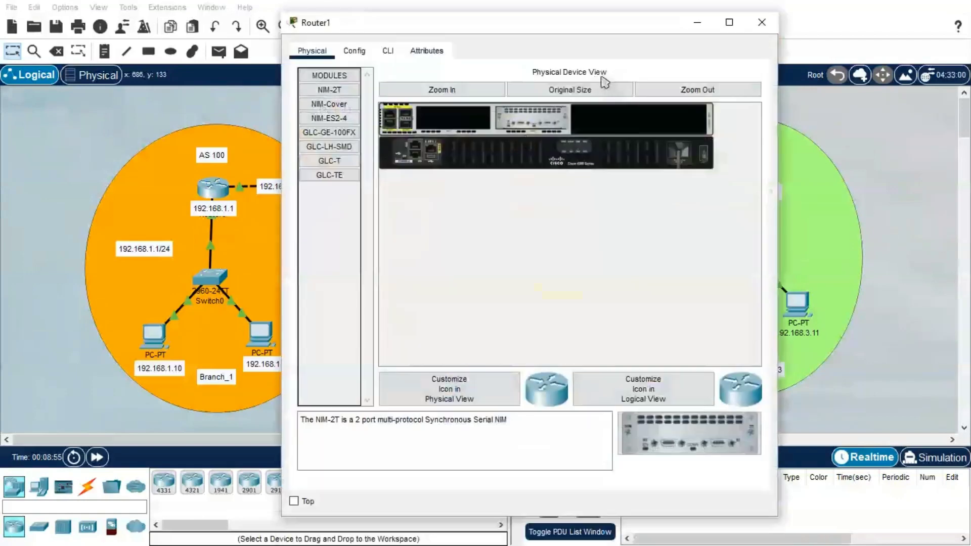
pyautogui.click(387, 50)
pyautogui.press('Return')
pyautogui.press('Return')
pyautogui.press('Return')
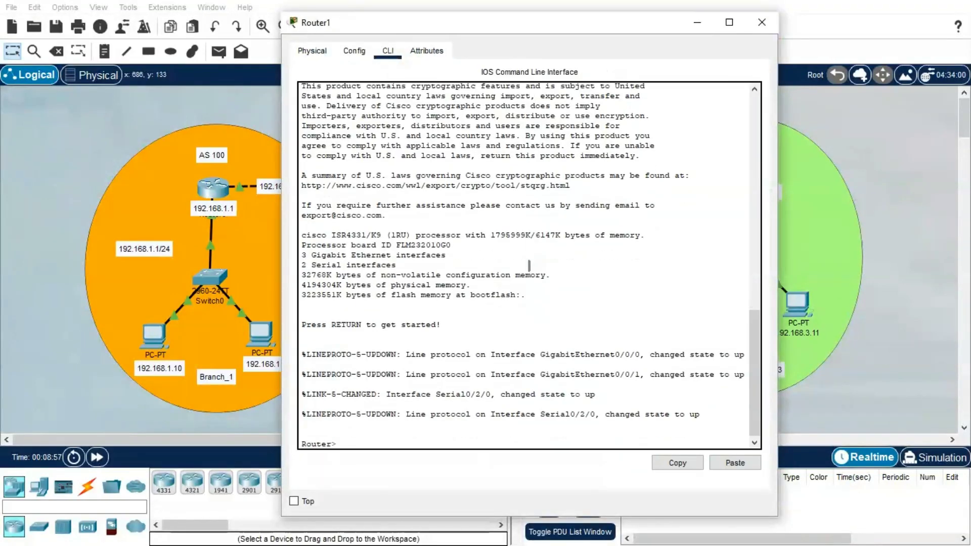
pyautogui.write('en')
pyautogui.press('Return')
pyautogui.write('show')
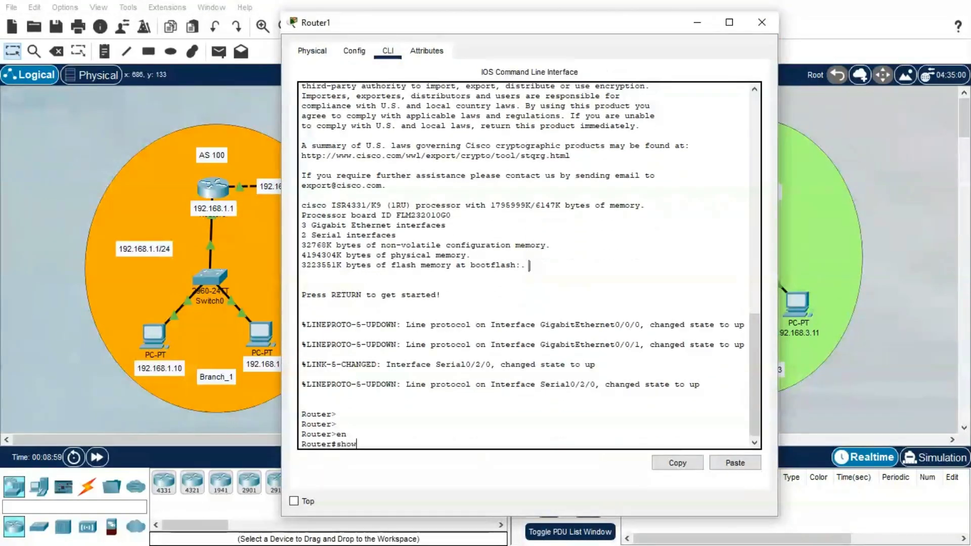
pyautogui.write(' ip inter b')
pyautogui.press('Return')
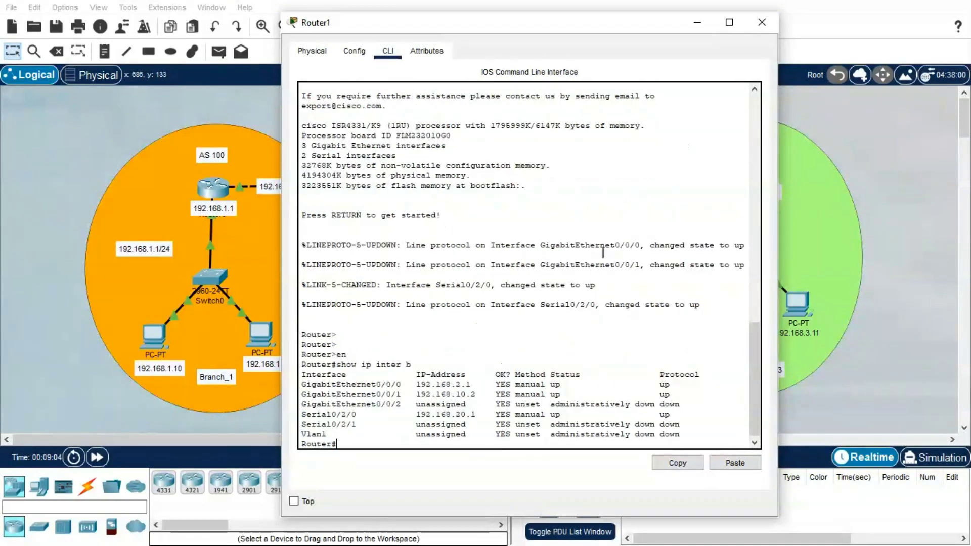
# Step: Move the 192.168.2.1/24 label up beside the link between Router1 and Switch1
pyautogui.moveTo(521, 26); pyautogui.dragTo(483, 305)
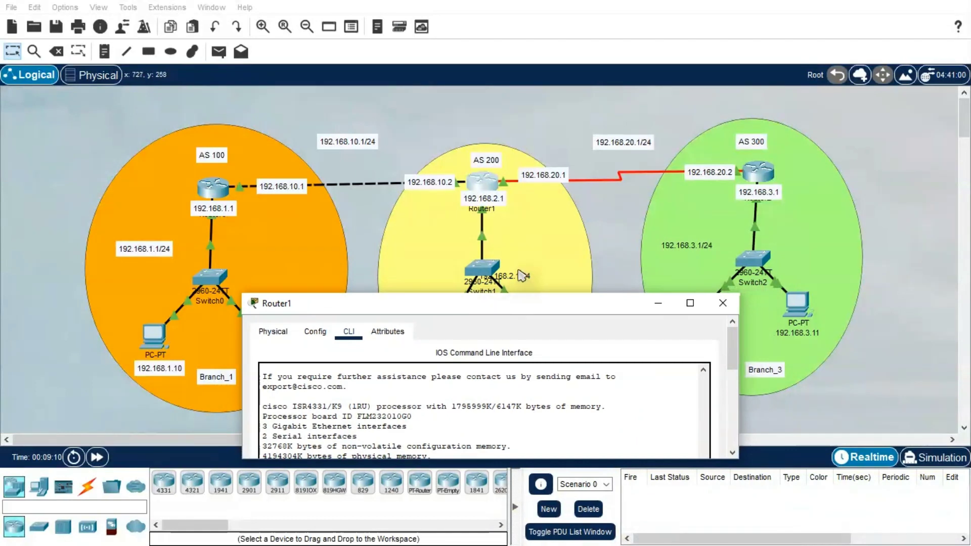
pyautogui.moveTo(521, 278); pyautogui.dragTo(527, 242)
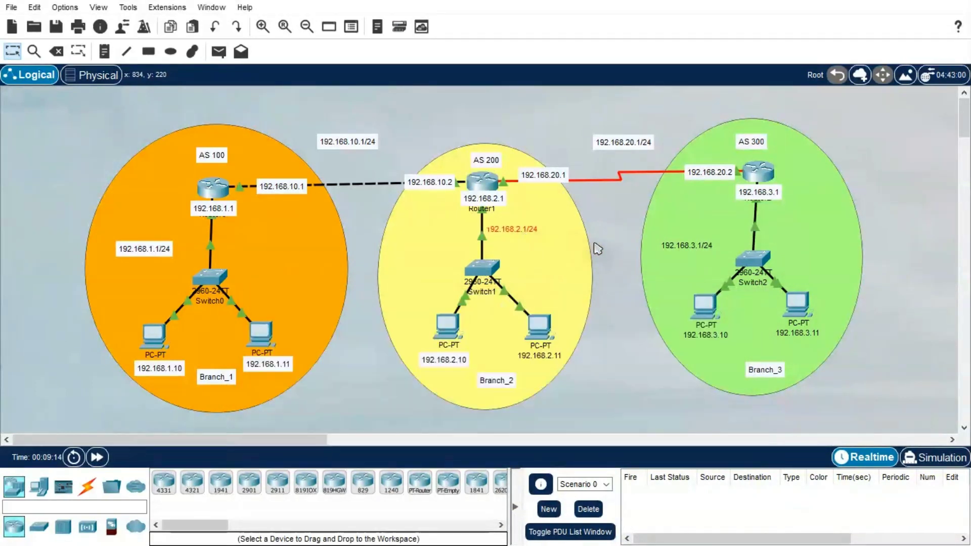
# Step: Return to the AS 200 router's command line, enter global configuration mode and set its hostname to Branch_2
pyautogui.click(483, 182)
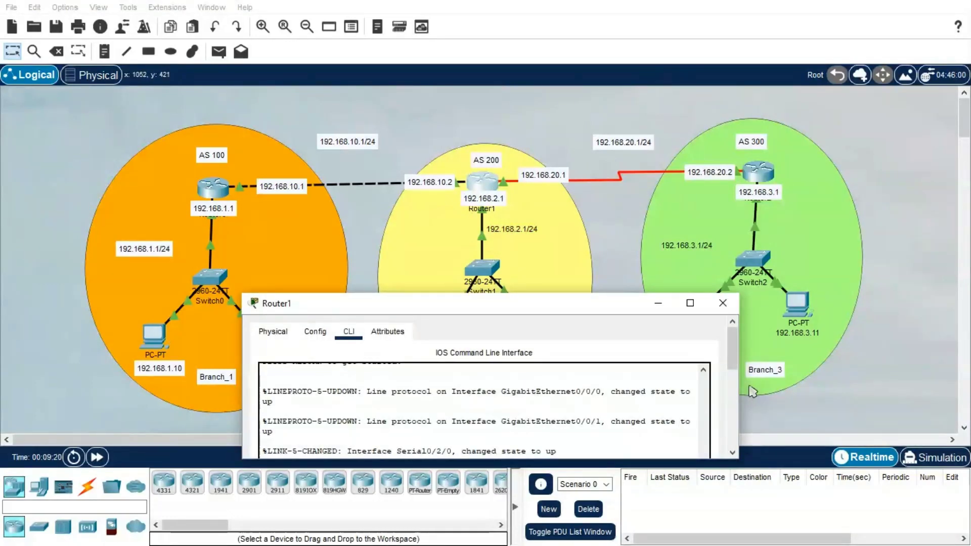
pyautogui.hotkey('ctrl', 'v')
pyautogui.scroll(-2, 737, 438)
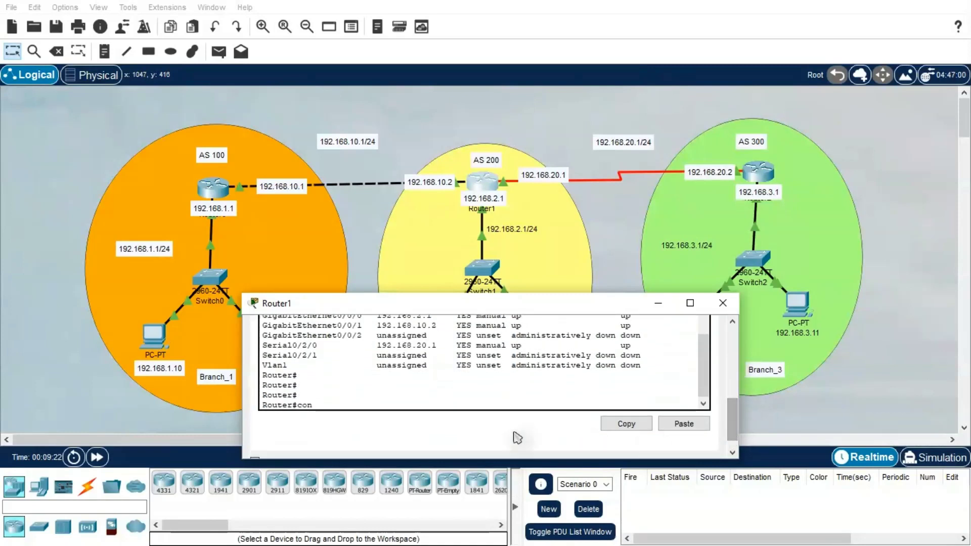
pyautogui.write('fi')
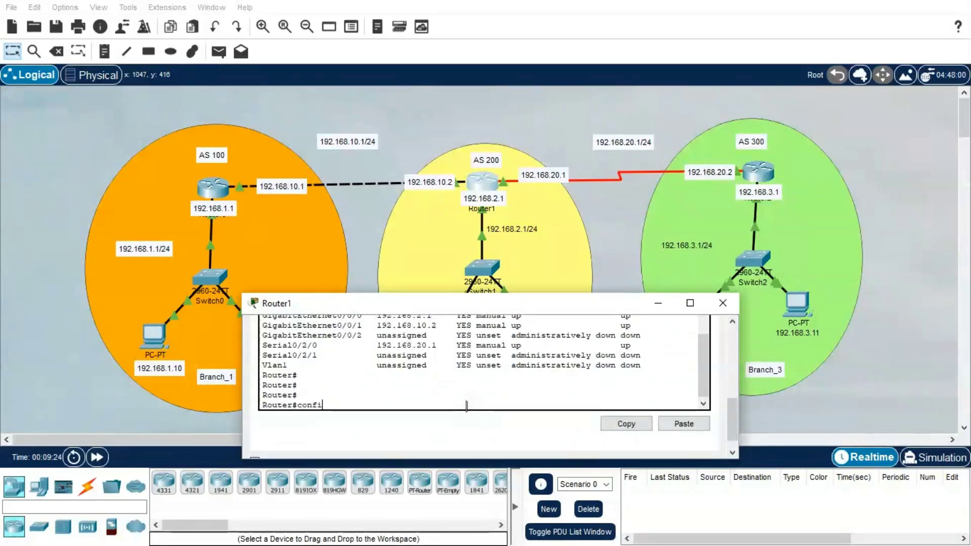
pyautogui.write('g t')
pyautogui.press('Return')
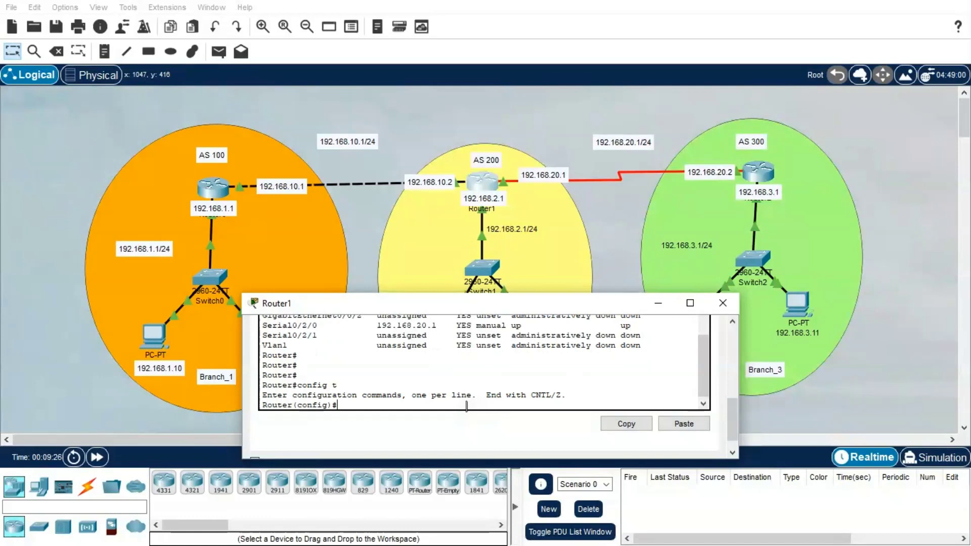
pyautogui.write('host')
pyautogui.press('Tab')
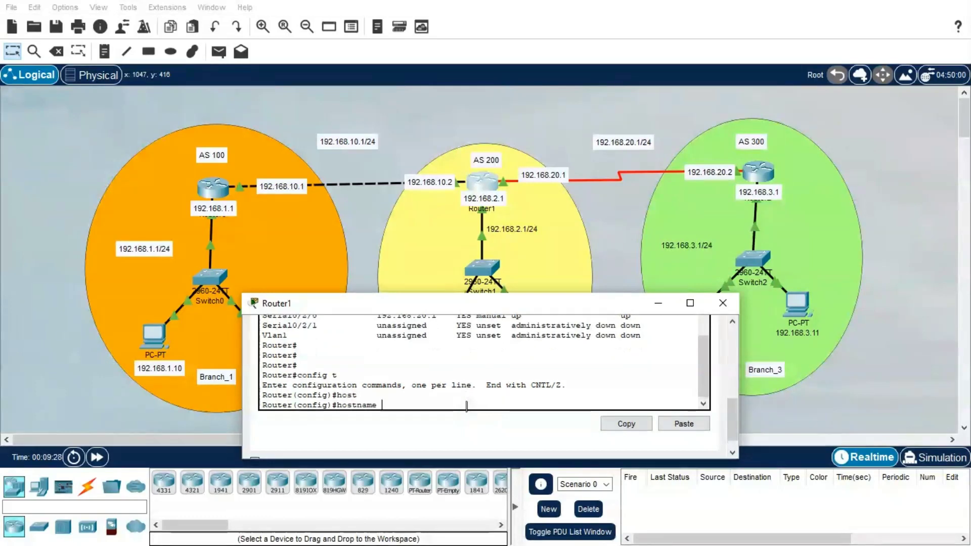
pyautogui.write('Branch_2')
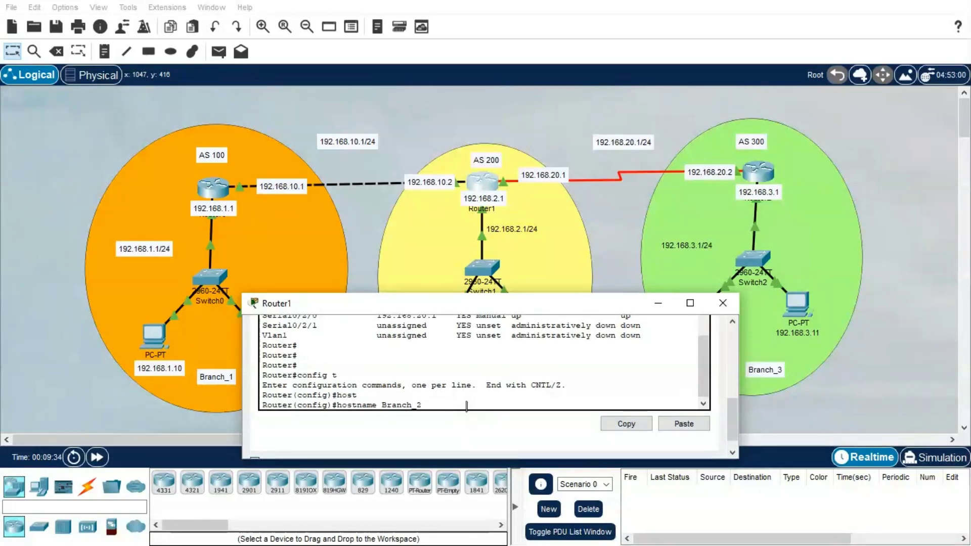
pyautogui.press('Return')
# Step: Start BGP on Branch_2 with AS number 200 and declare neighbor 192.168.10.1 with remote-as 100
pyautogui.write('router')
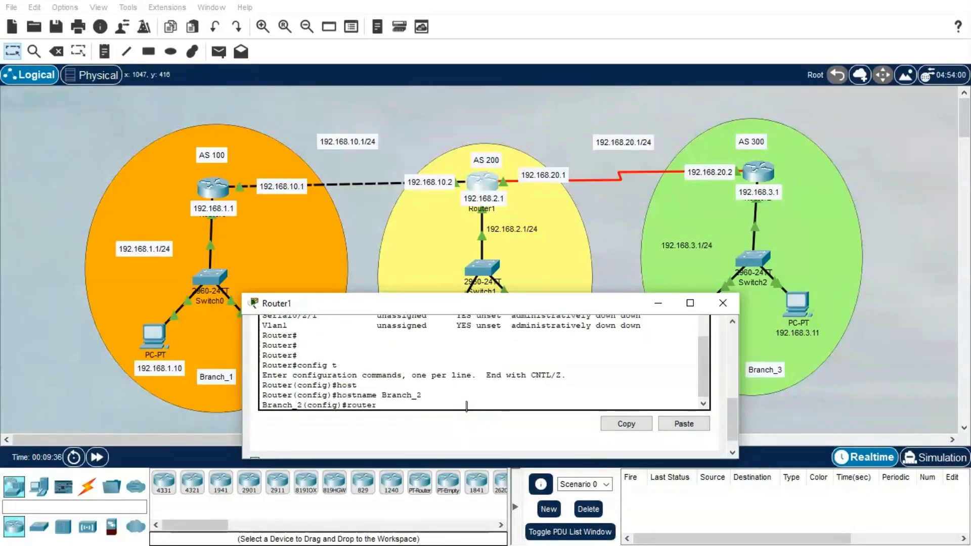
pyautogui.write(' bgp 200')
pyautogui.press('Return')
pyautogui.write('nch_2(config-router)#neig')
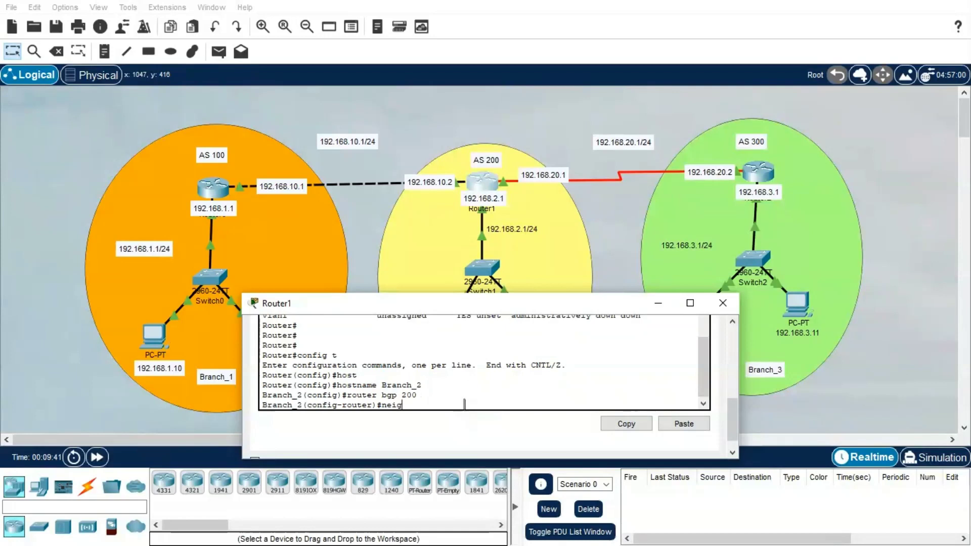
pyautogui.press('Tab')
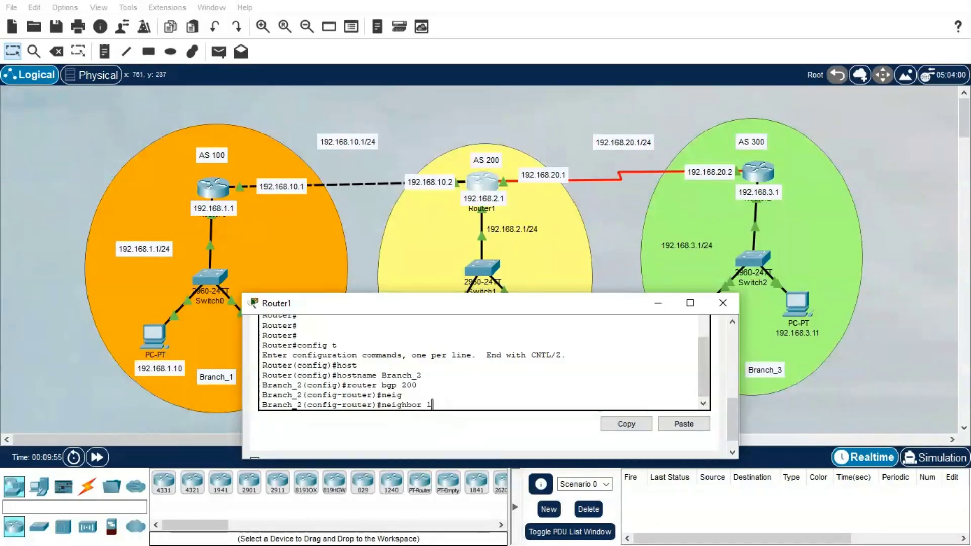
pyautogui.write('192.168.10.1')
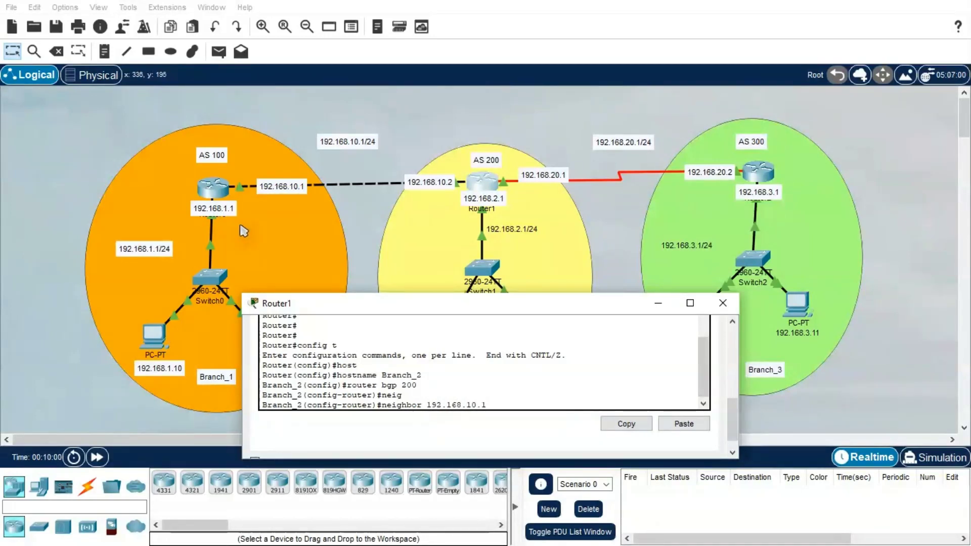
pyautogui.write(' re')
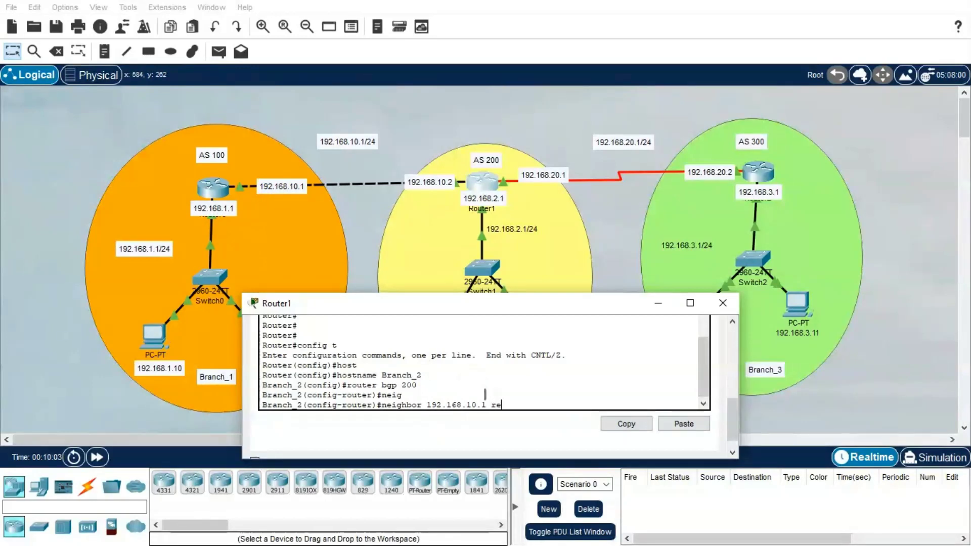
pyautogui.press('Tab')
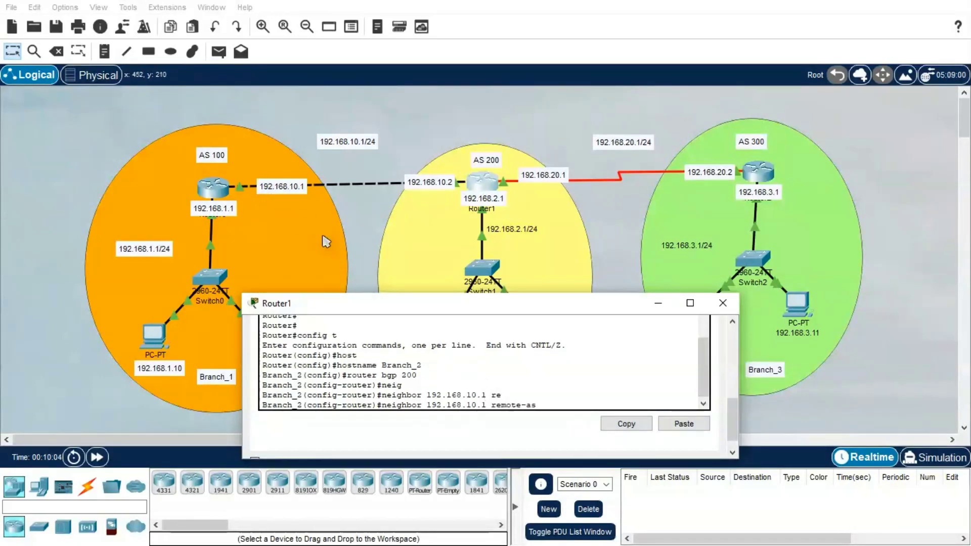
pyautogui.press('Return')
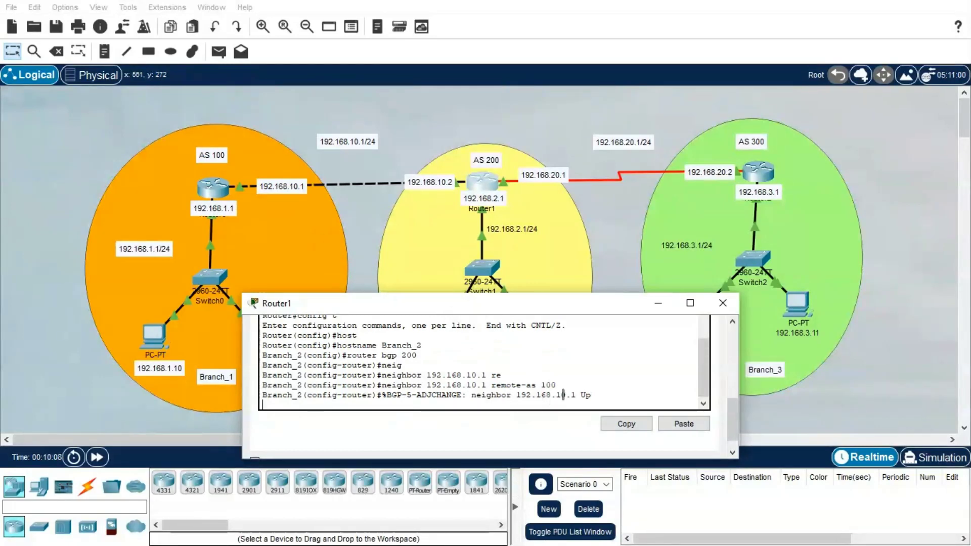
pyautogui.press('Return')
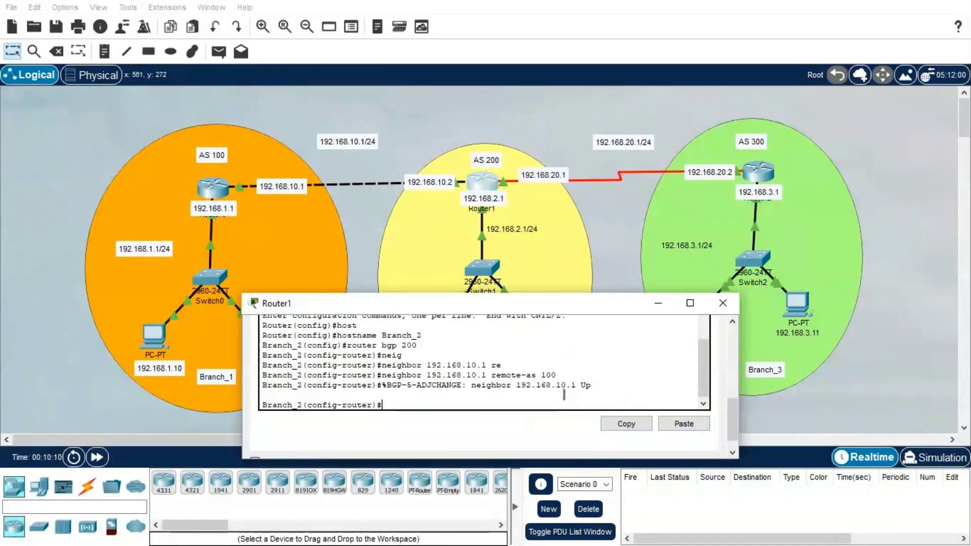
# Step: Declare a second BGP neighbor on Branch_2, 192.168.20.2 with remote-as 300, by reusing the previous neighbor command
pyautogui.press('Up')
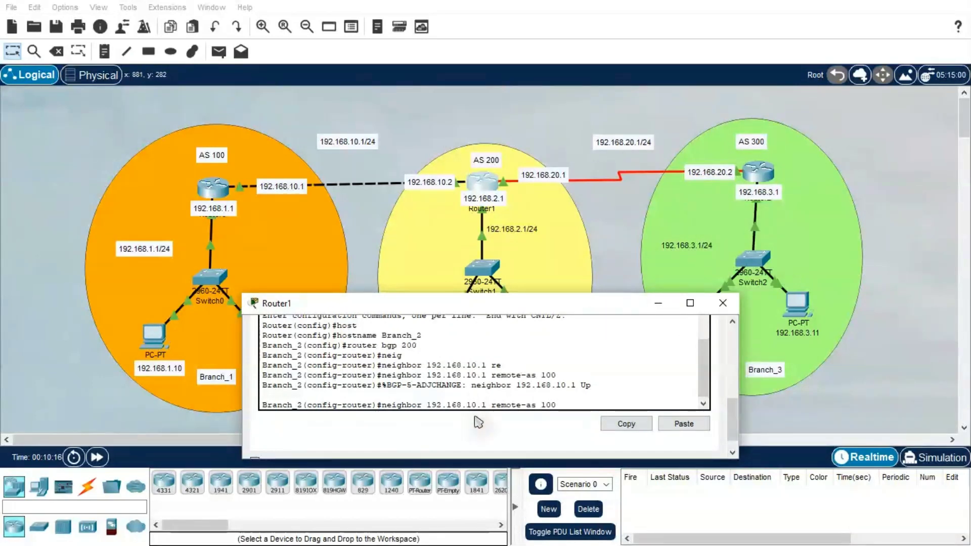
pyautogui.press('BackSpace')
pyautogui.press('BackSpace')
pyautogui.write('30')
pyautogui.press('Left')
pyautogui.press('Left')
pyautogui.press('Left')
pyautogui.press('Left')
pyautogui.press('Left')
pyautogui.press('Left')
pyautogui.press('Left')
pyautogui.press('Left')
pyautogui.press('Left')
pyautogui.press('Left')
pyautogui.press('Left')
pyautogui.press('Left')
pyautogui.press('Left')
pyautogui.press('BackSpace')
pyautogui.write('2')
pyautogui.press('Return')
pyautogui.press('Return')
# Step: Advertise network 192.168.2.0 with mask 255.255.255.0 in Branch_2's BGP process and disable synchronization
pyautogui.write('net')
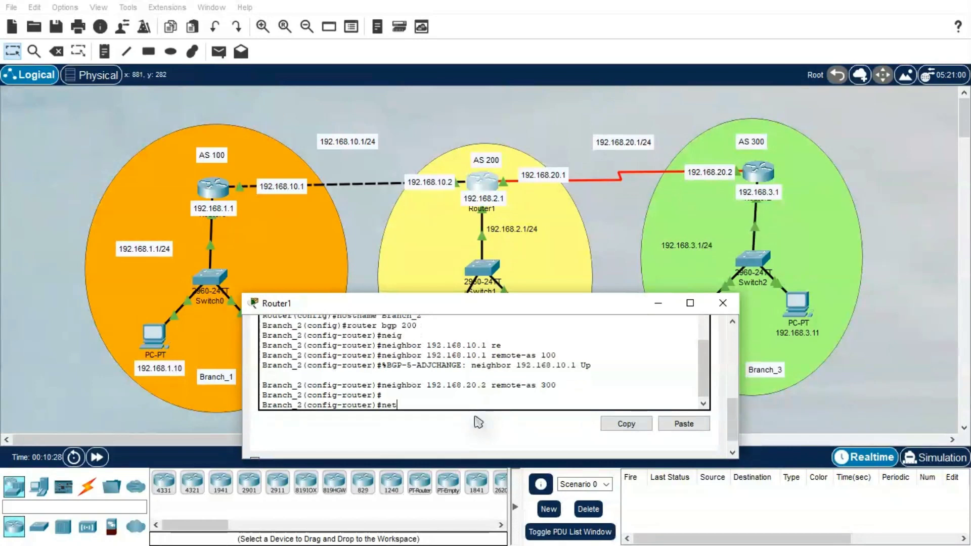
pyautogui.press('Tab')
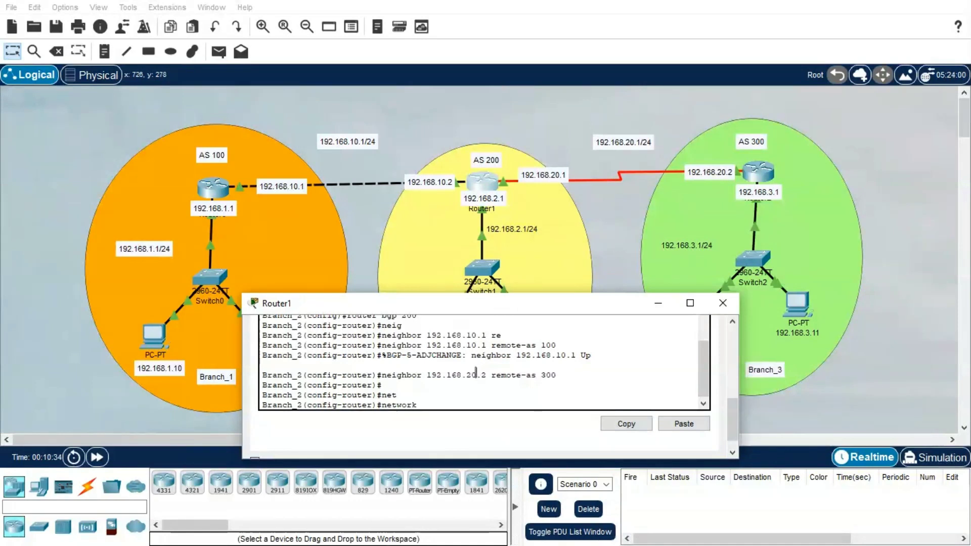
pyautogui.write('.168.2.0 mas')
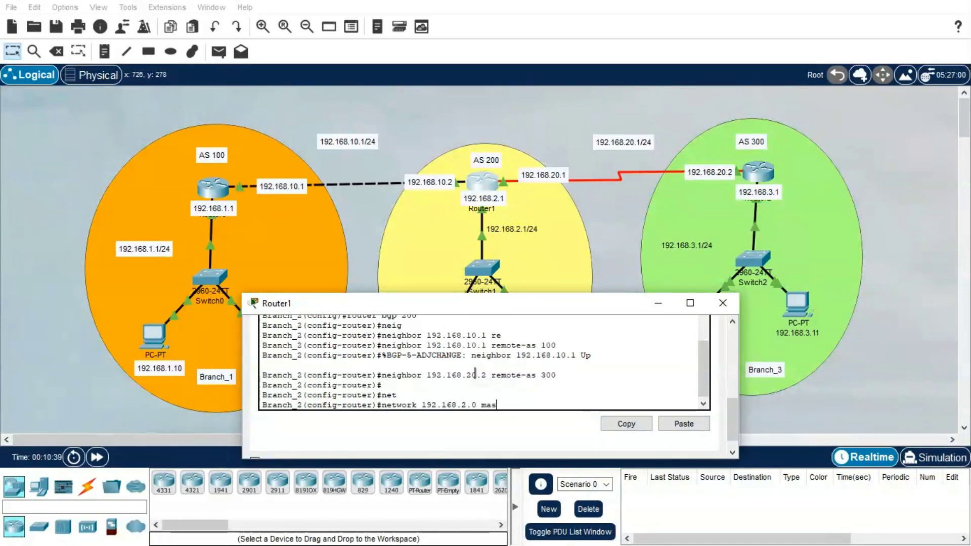
pyautogui.press('Tab')
pyautogui.write('255.25')
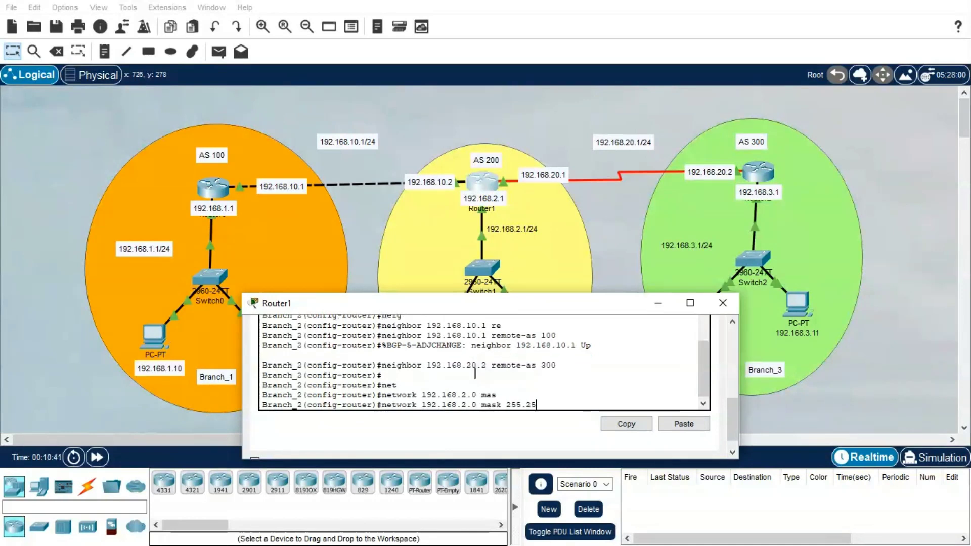
pyautogui.write('5.255.0')
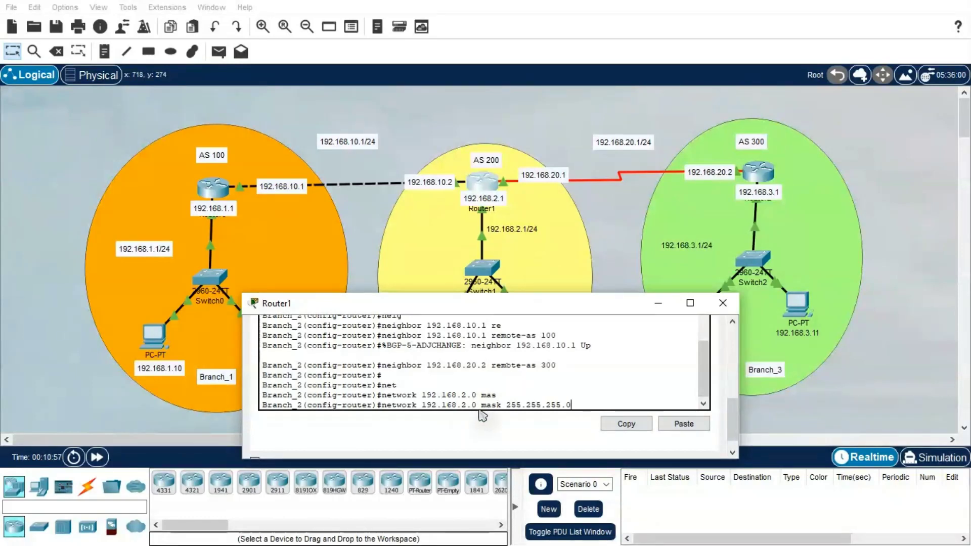
pyautogui.press('Return')
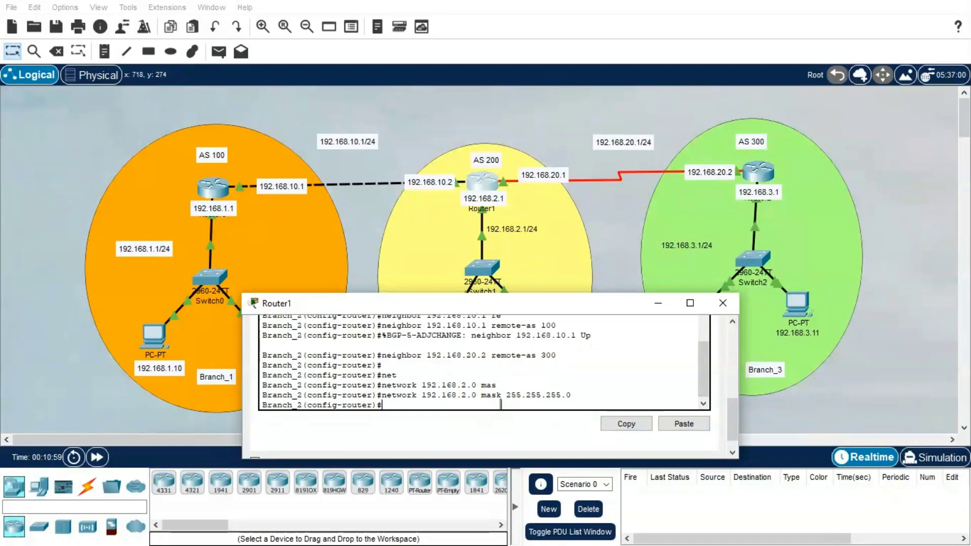
pyautogui.write('no sy')
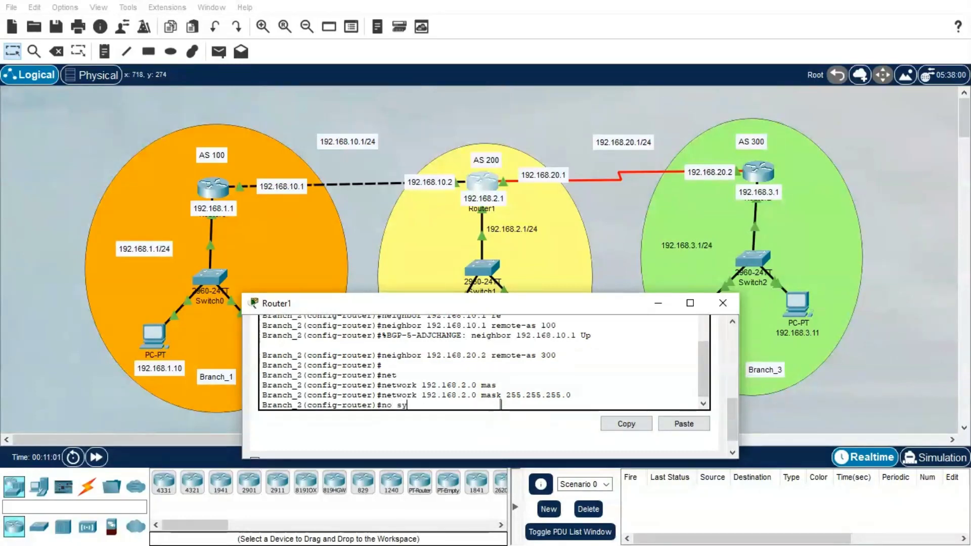
pyautogui.press('Tab')
pyautogui.press('Return')
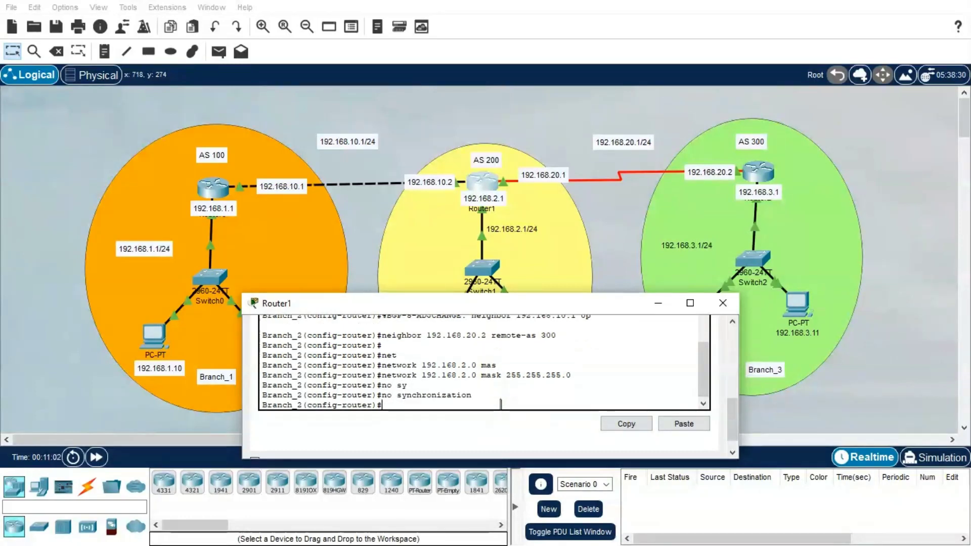
pyautogui.click(660, 306)
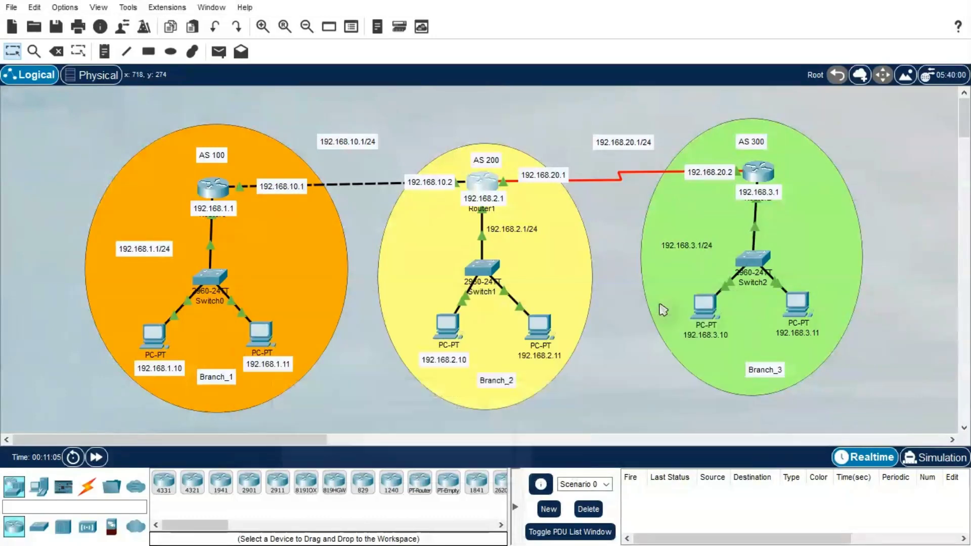
# Step: Open the command line of the AS 300 router and move its window clear of the AS 300 area
pyautogui.click(768, 173)
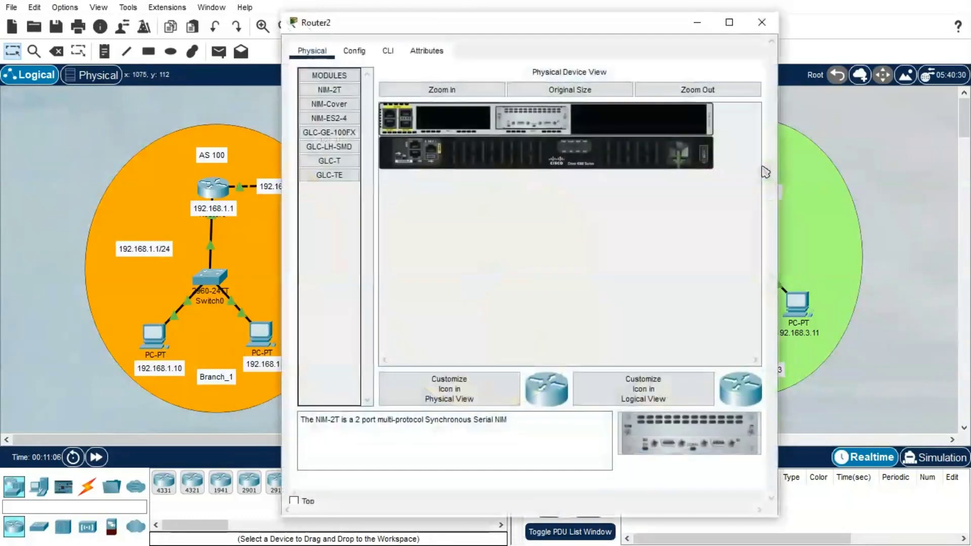
pyautogui.click(388, 51)
pyautogui.press('Return')
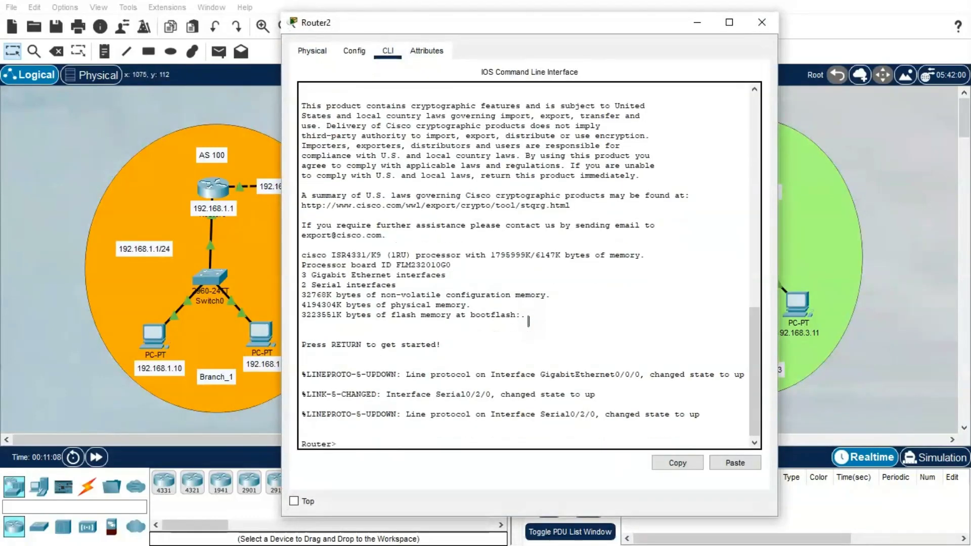
pyautogui.moveTo(551, 14); pyautogui.dragTo(318, 157)
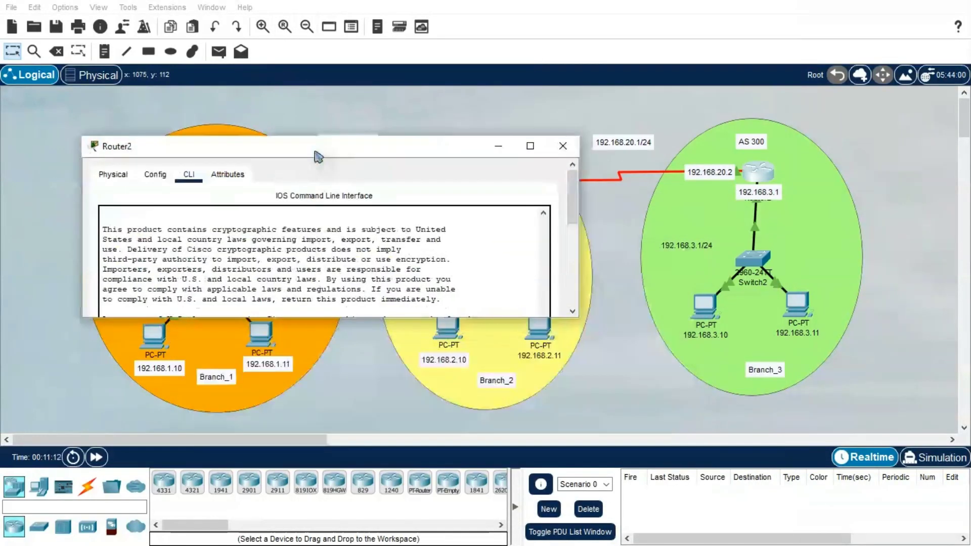
pyautogui.moveTo(573, 207); pyautogui.dragTo(572, 275)
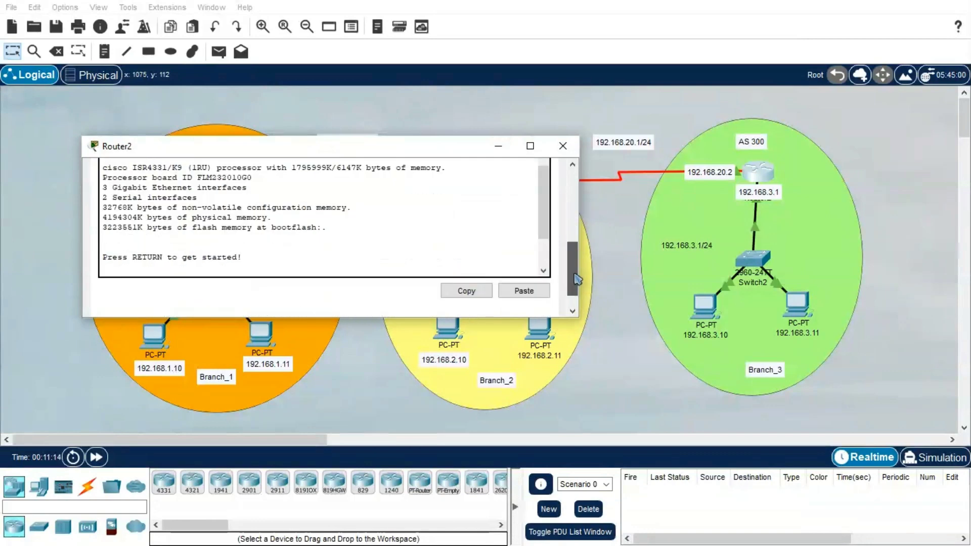
pyautogui.press('Return')
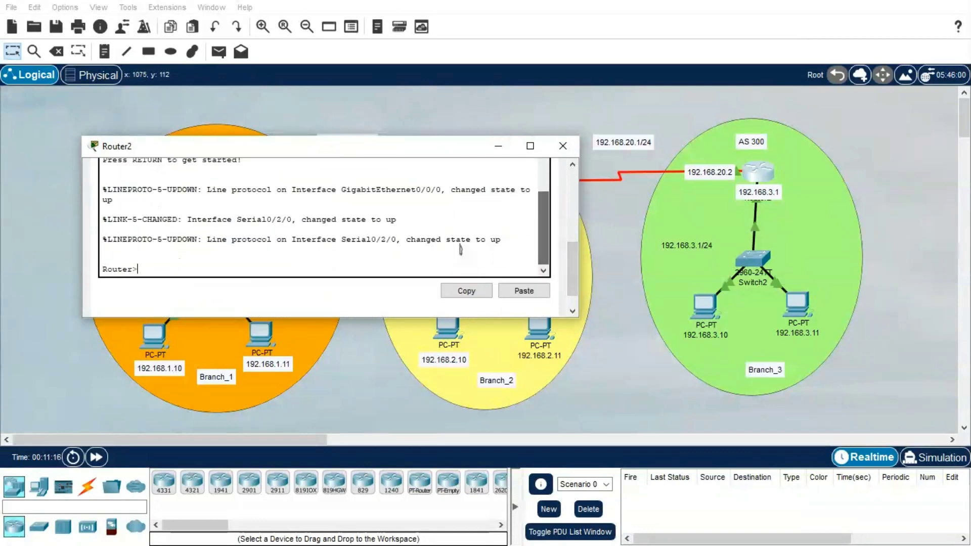
# Step: Enter privileged and global configuration mode on the AS 300 router and set its hostname to Branch_3
pyautogui.write('en')
pyautogui.press('Return')
pyautogui.write('confi')
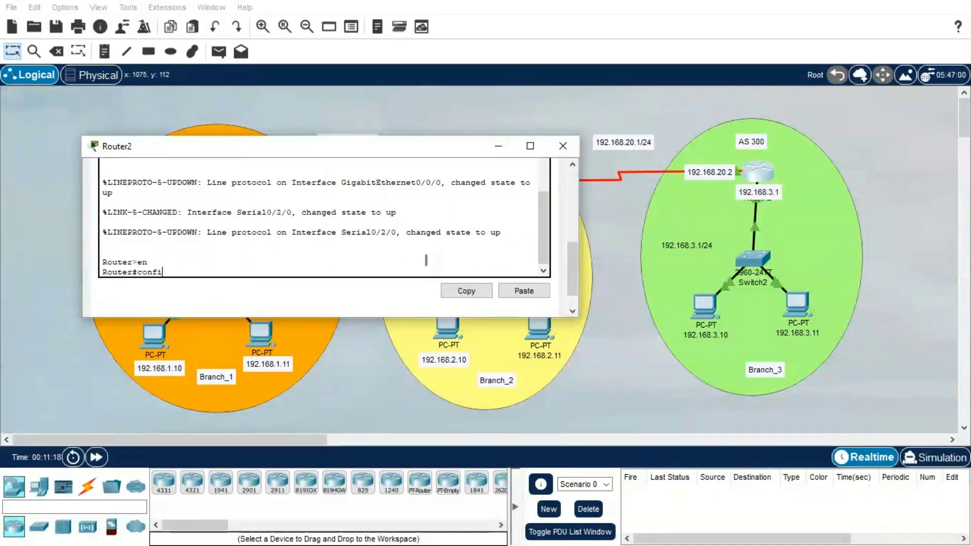
pyautogui.write('g t')
pyautogui.press('Return')
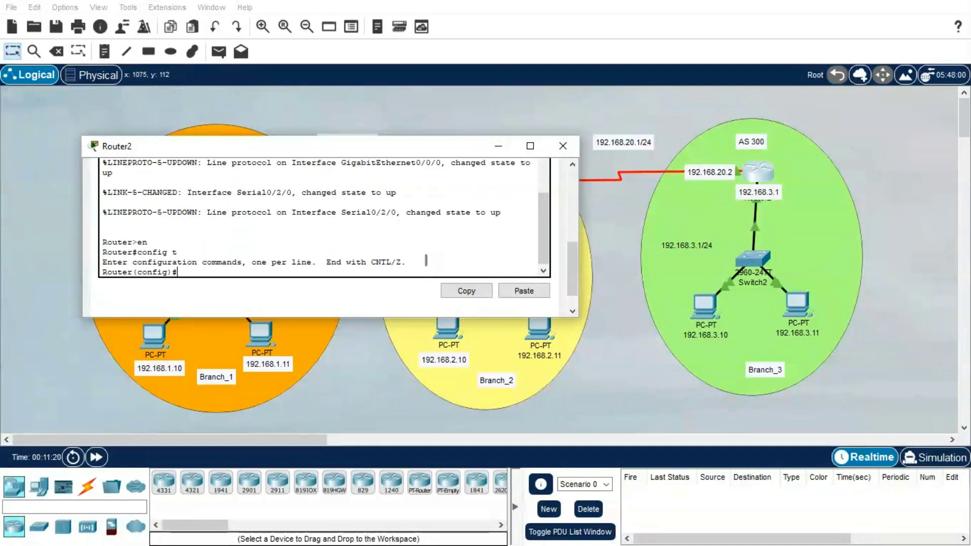
pyautogui.write('ho')
pyautogui.press('Tab')
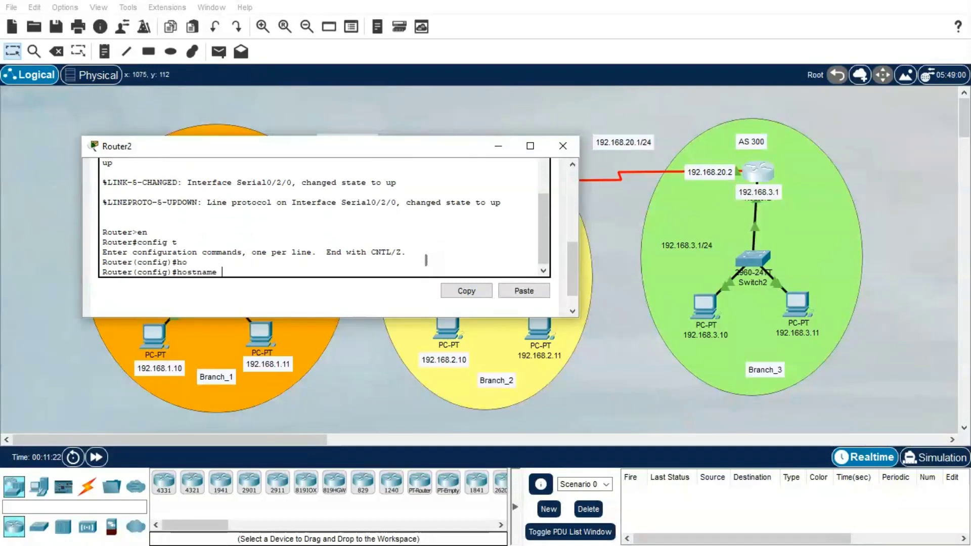
pyautogui.write('Brac')
pyautogui.write('nch')
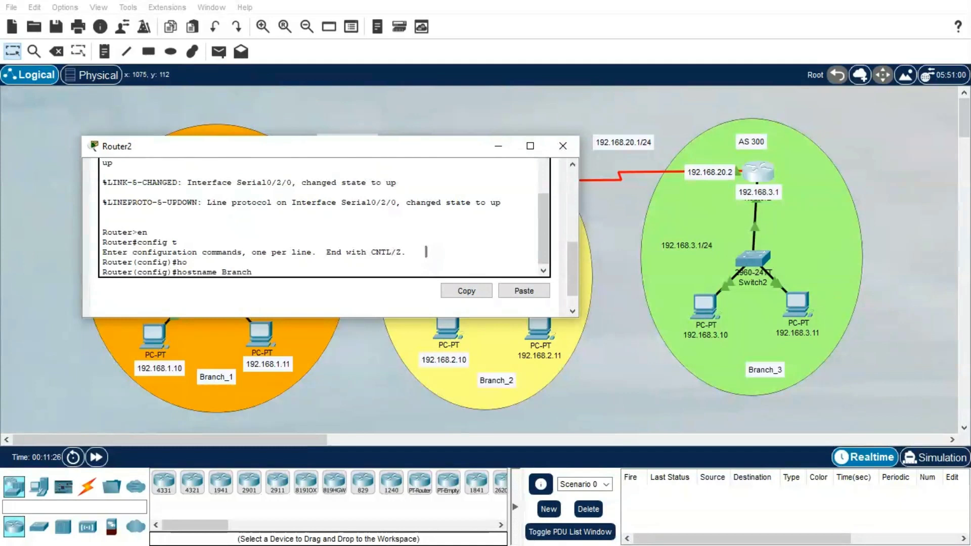
pyautogui.write('_3')
pyautogui.press('Return')
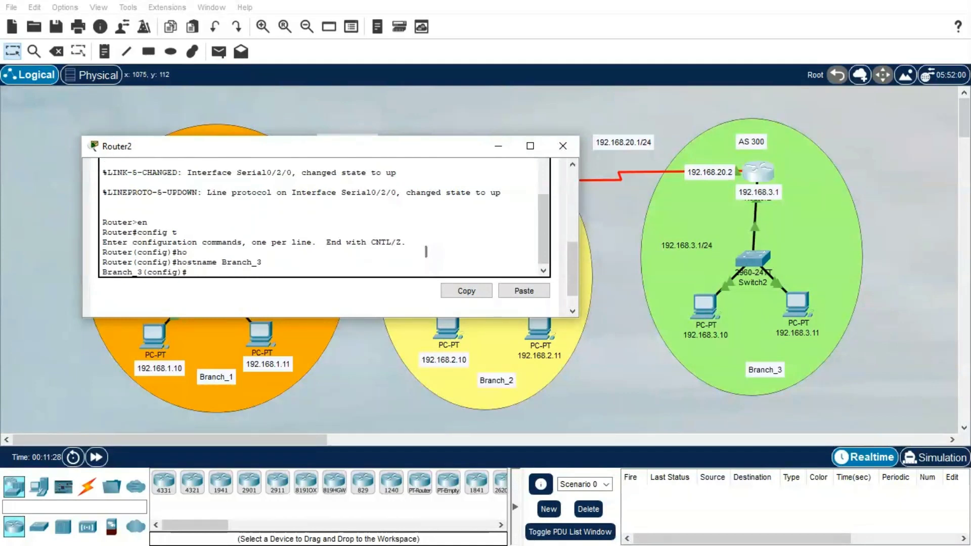
# Step: Start the BGP process for AS 300 on Branch_3 and clear the repeated command text from the prompt
pyautogui.write('router bgp')
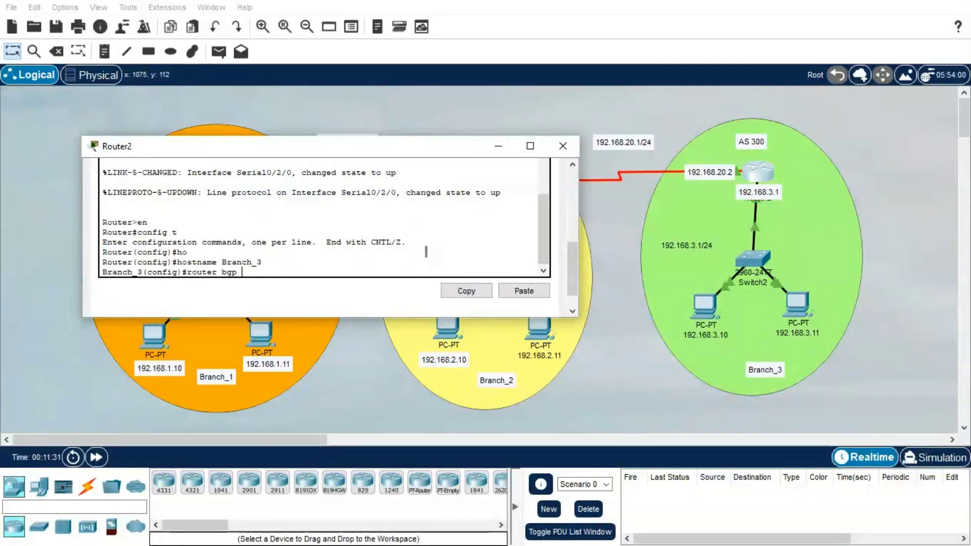
pyautogui.write(' 300')
pyautogui.press('Return')
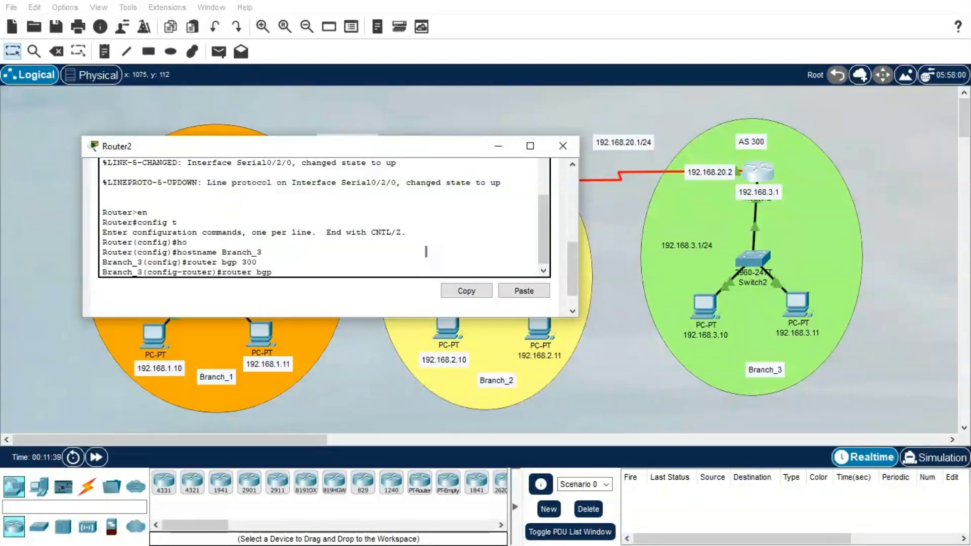
pyautogui.press('BackSpace')
pyautogui.press('BackSpace')
pyautogui.press('BackSpace')
pyautogui.press('BackSpace')
pyautogui.press('BackSpace')
pyautogui.press('BackSpace')
pyautogui.press('BackSpace')
pyautogui.press('BackSpace')
pyautogui.press('BackSpace')
pyautogui.press('BackSpace')
# Step: Declare 192.168.20.1 as Branch_3's BGP neighbor with remote-as 200, moving the router window clear of the AS 200 addresses
pyautogui.write('nei')
pyautogui.press('Tab')
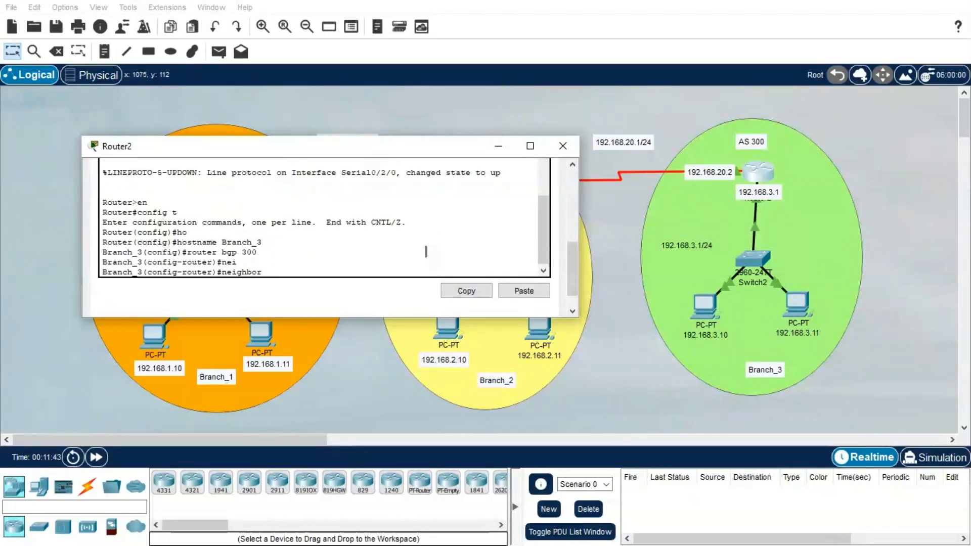
pyautogui.moveTo(410, 146); pyautogui.dragTo(423, 238)
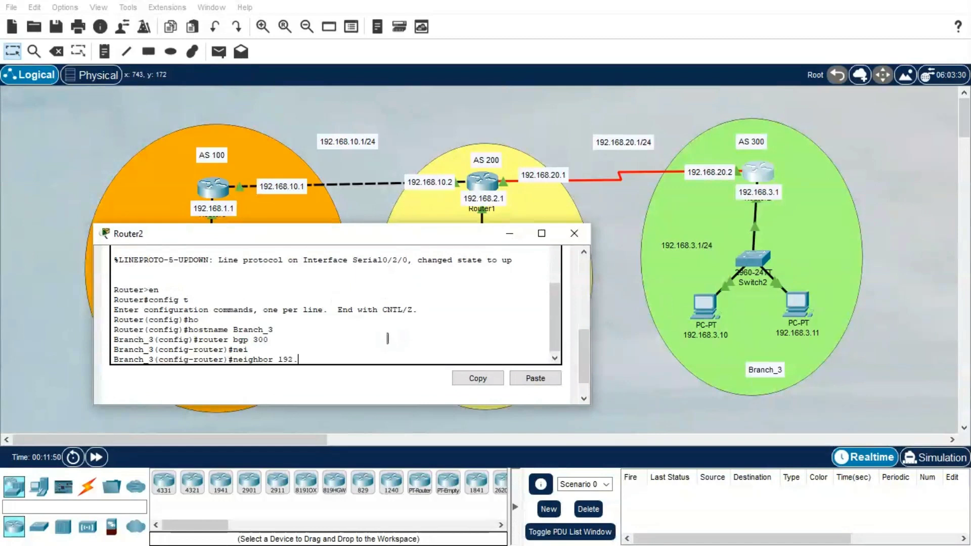
pyautogui.write('168.20.1 re')
pyautogui.press('Tab')
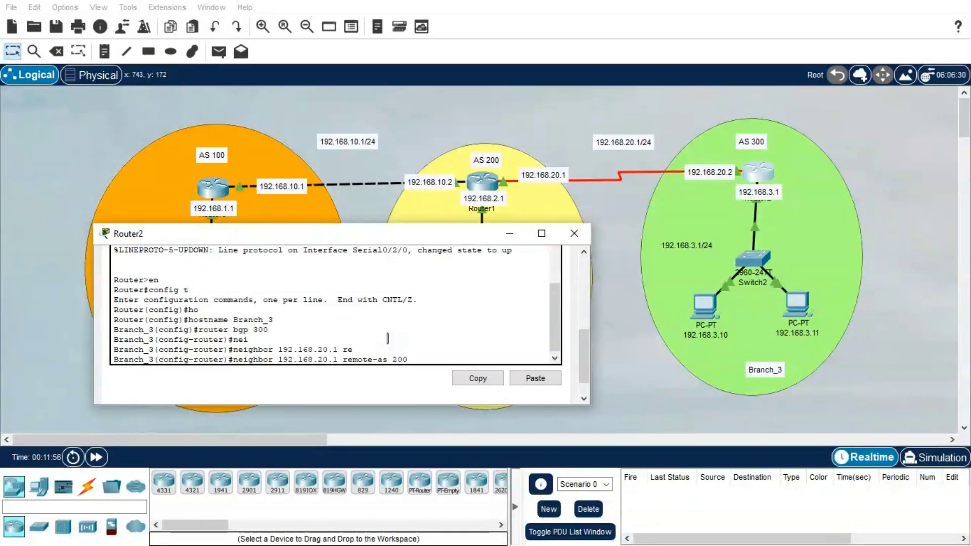
pyautogui.write('200')
pyautogui.press('Return')
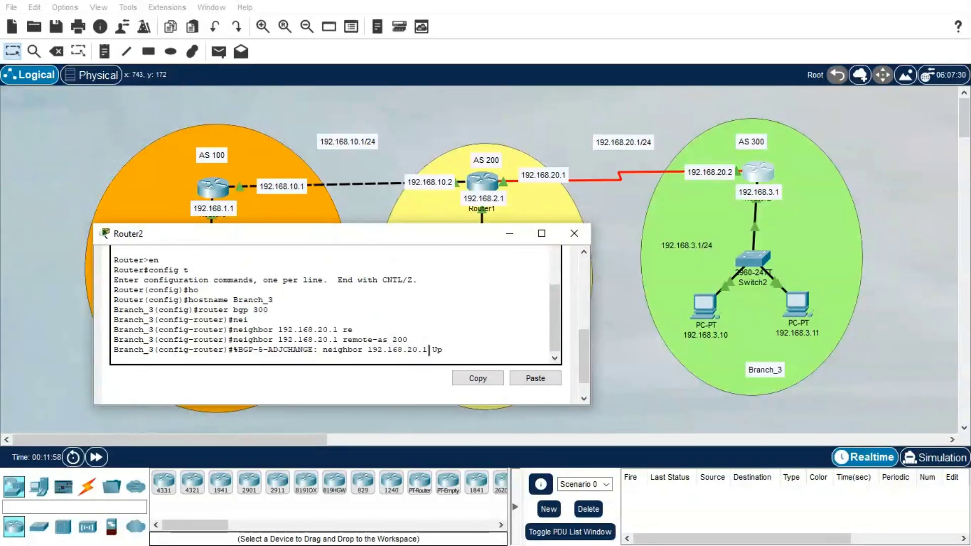
pyautogui.press('Return')
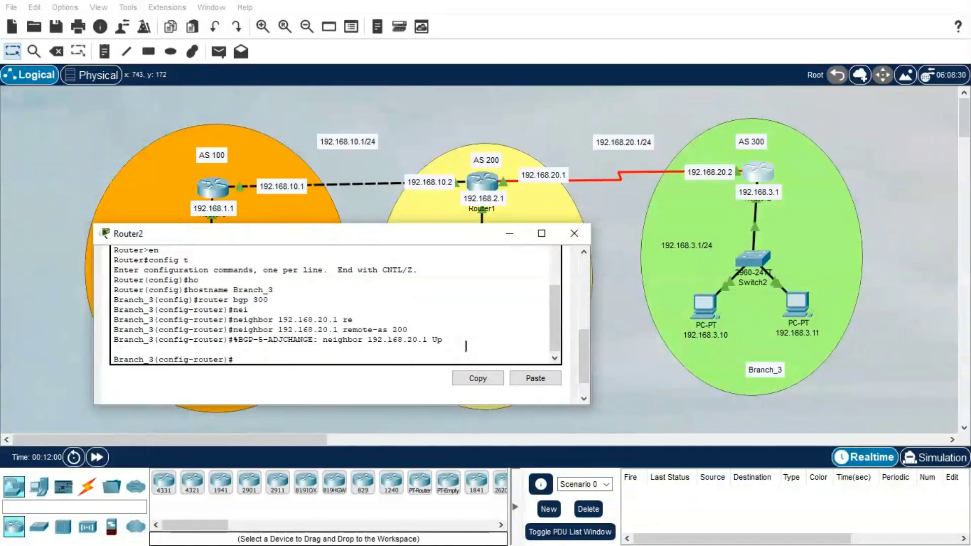
# Step: Advertise network 192.168.3.0 in Branch_3's BGP process without specifying a mask
pyautogui.write('net')
pyautogui.press('Tab')
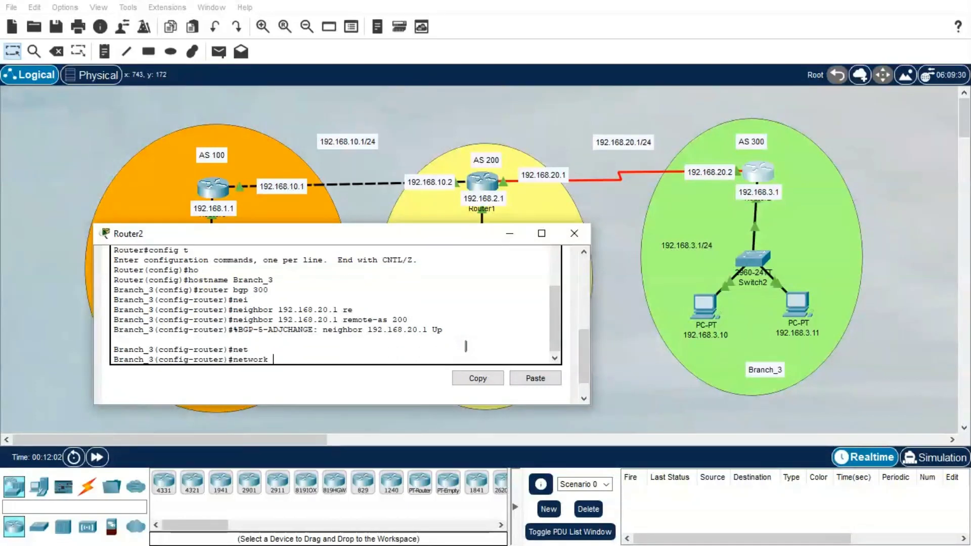
pyautogui.write('192.168.3')
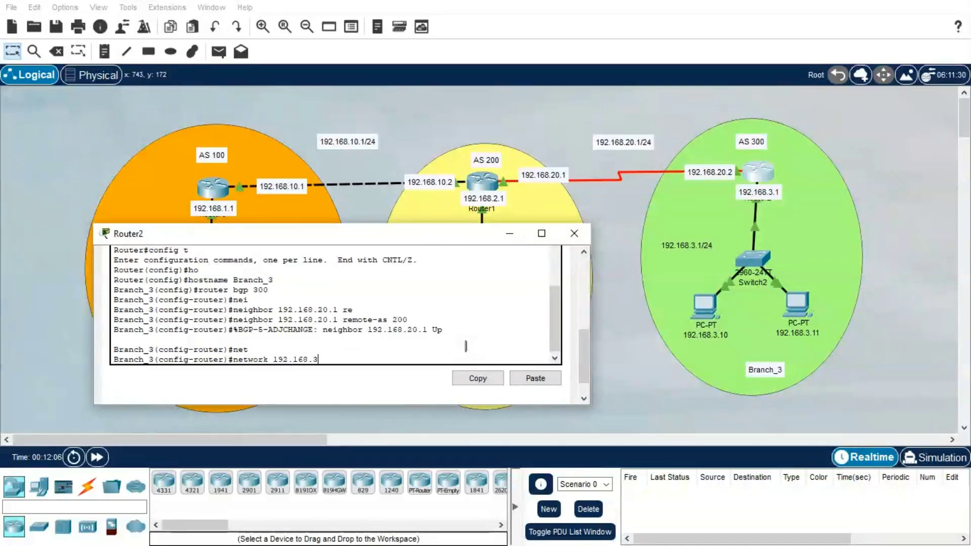
pyautogui.write('.0 ma')
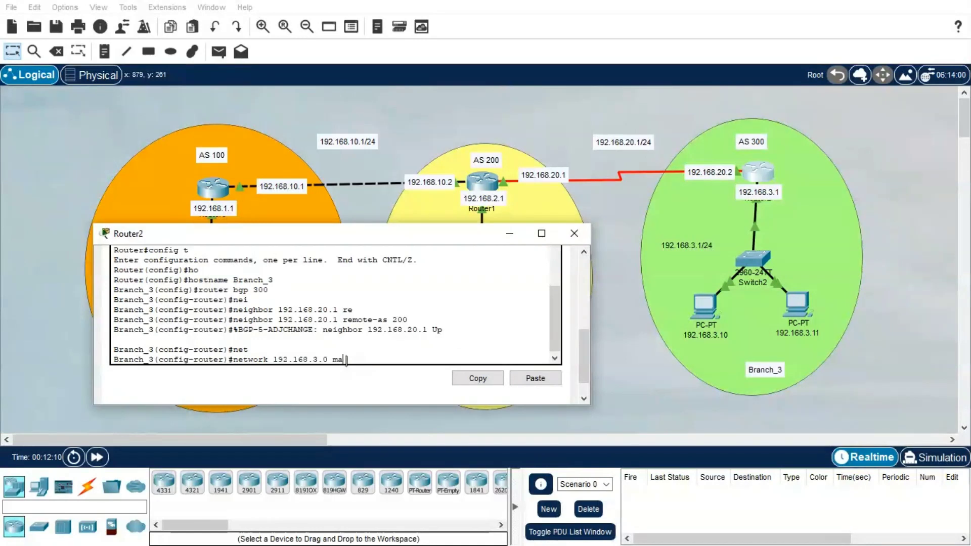
pyautogui.press('BackSpace')
pyautogui.press('Return')
pyautogui.press('Return')
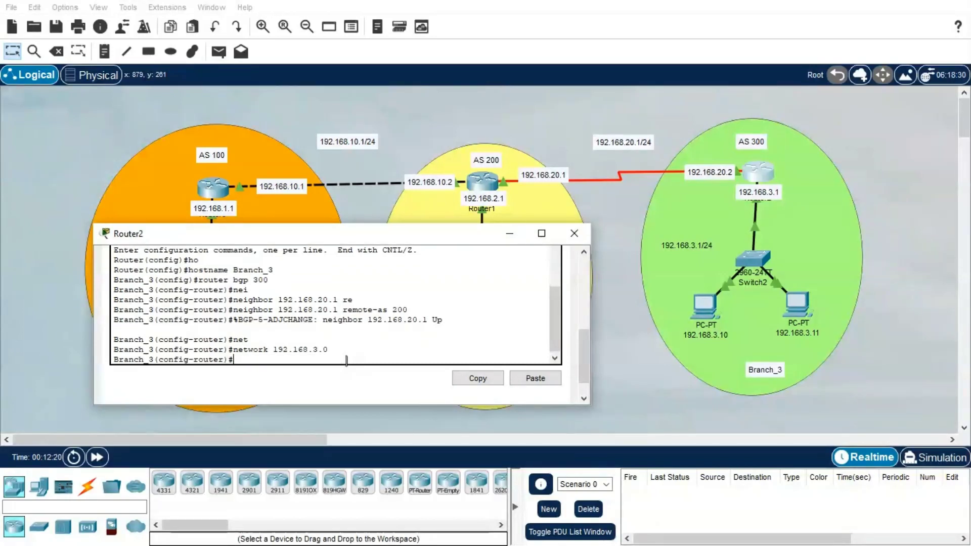
# Step: Disable synchronization in Branch_3's BGP process and return to privileged mode
pyautogui.write('no s')
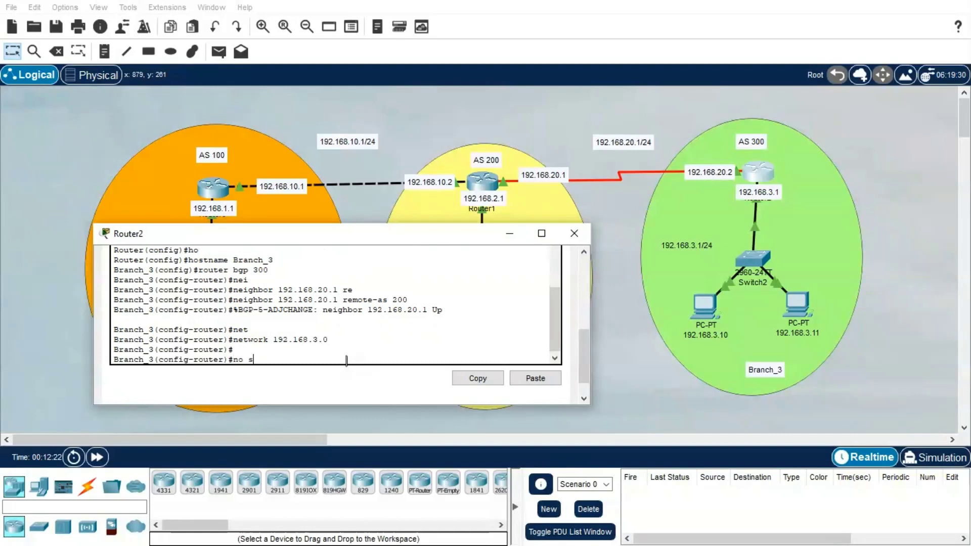
pyautogui.write('y')
pyautogui.press('Tab')
pyautogui.press('Return')
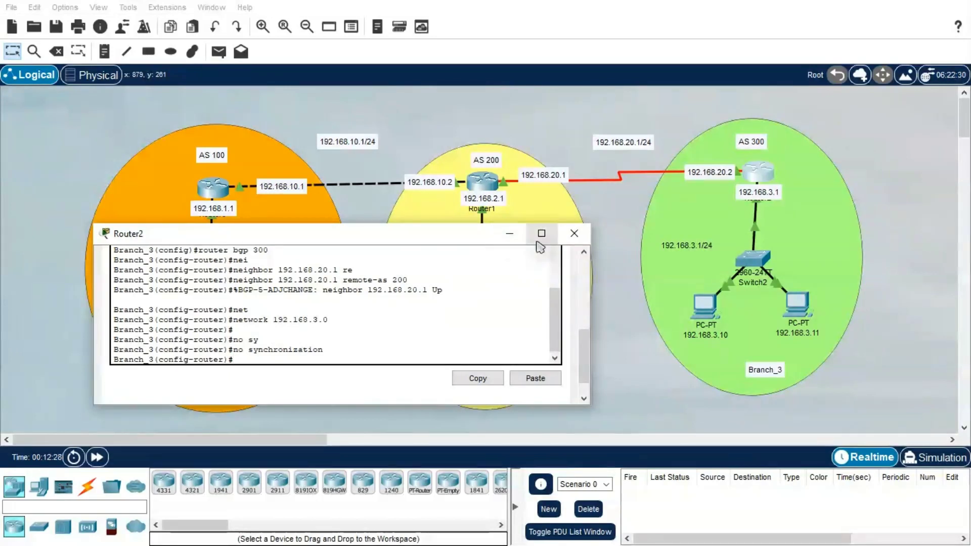
pyautogui.write('end')
pyautogui.press('Return')
pyautogui.press('Return')
# Step: Display the BGP summary on Branch_3 and examine the neighbor's AS number, uptime and received prefixes in an enlarged window
pyautogui.write('show ip')
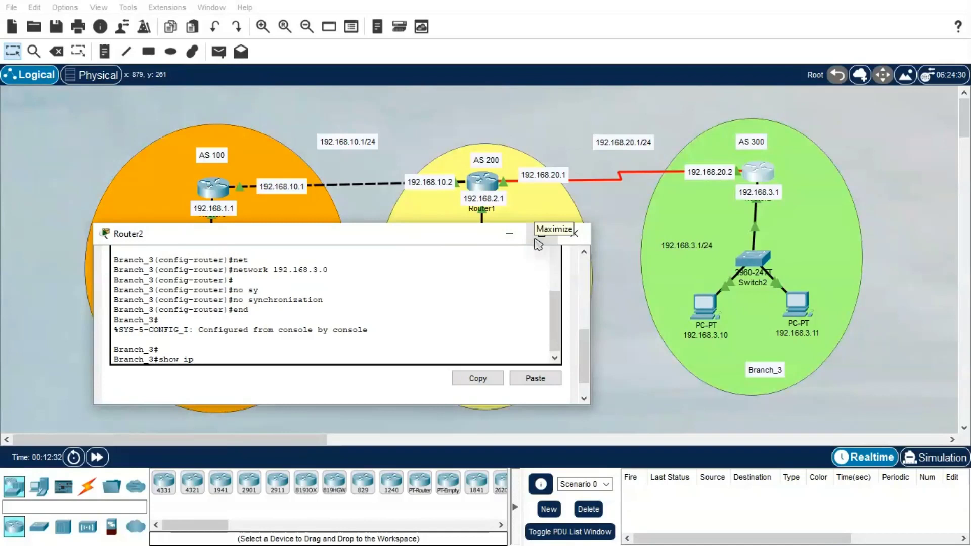
pyautogui.write(' bgp s')
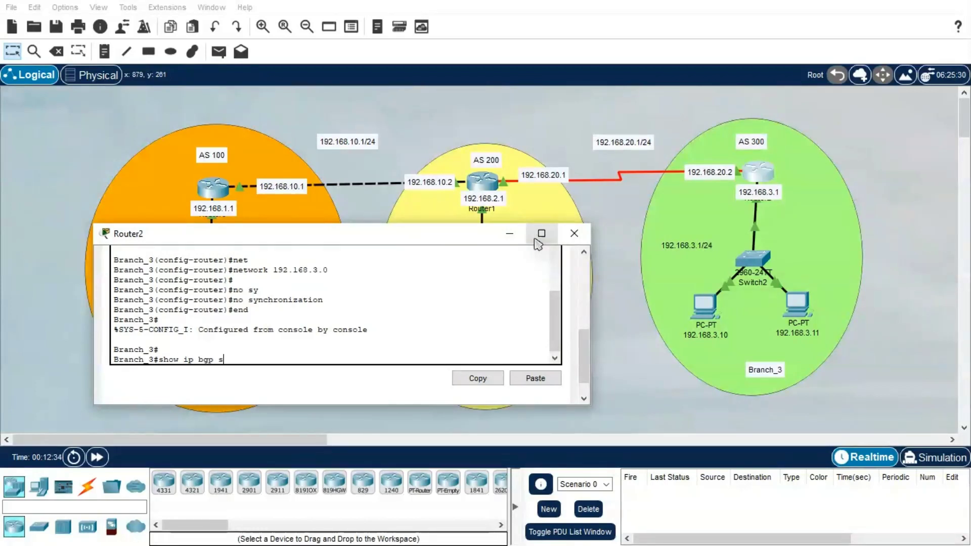
pyautogui.write('um')
pyautogui.press('Return')
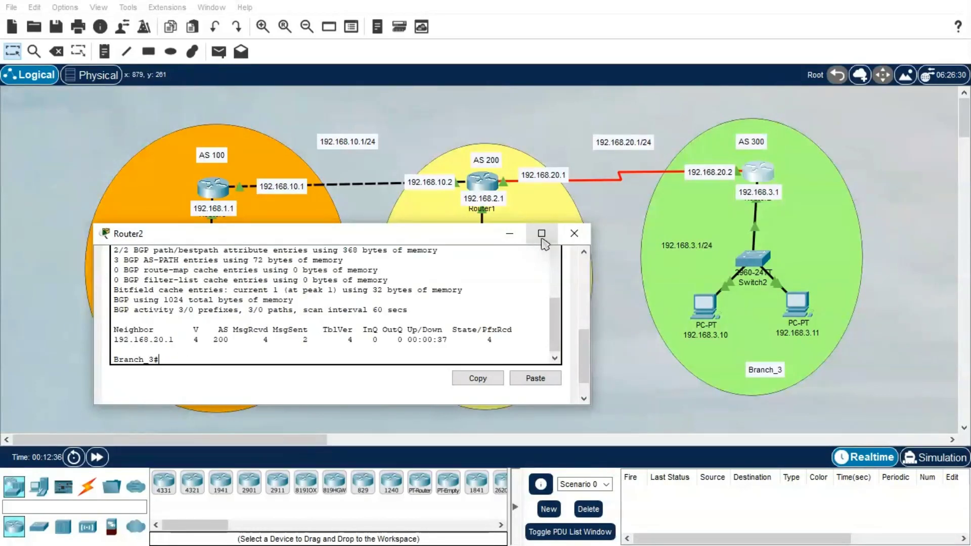
pyautogui.click(540, 234)
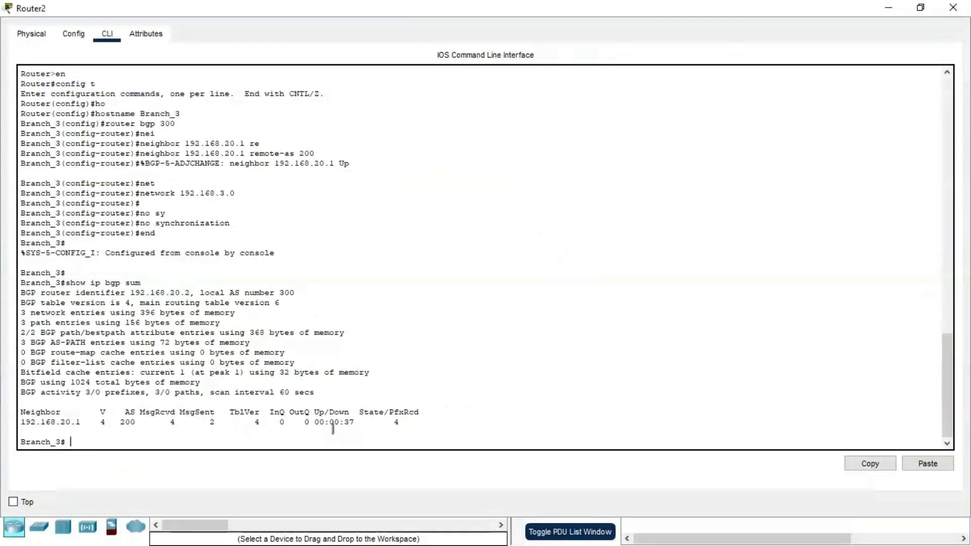
pyautogui.moveTo(345, 424); pyautogui.dragTo(399, 422)
pyautogui.moveTo(279, 293)
pyautogui.mouseDown()
pyautogui.moveTo(295, 292)
pyautogui.moveTo(287, 299)
pyautogui.mouseUp()
pyautogui.moveTo(121, 422); pyautogui.dragTo(131, 422)
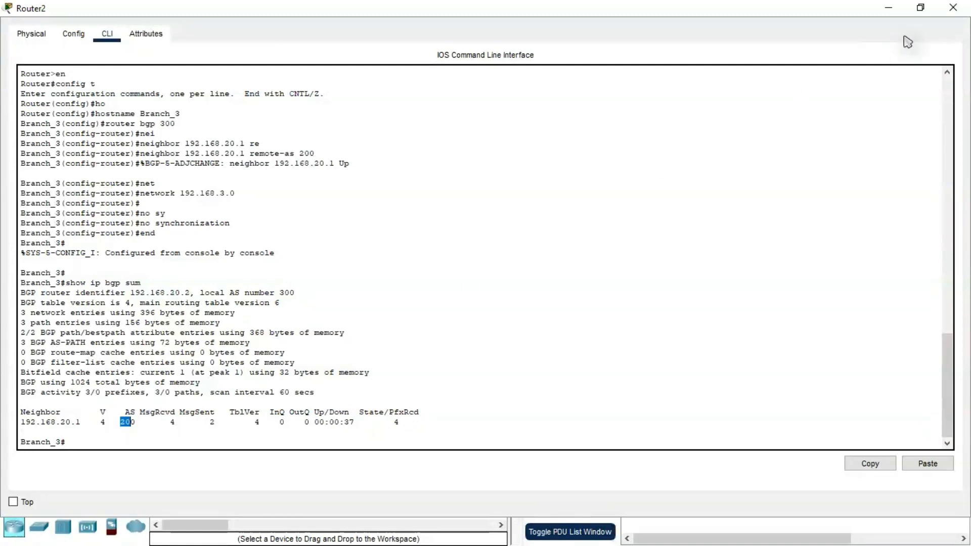
pyautogui.click(920, 7)
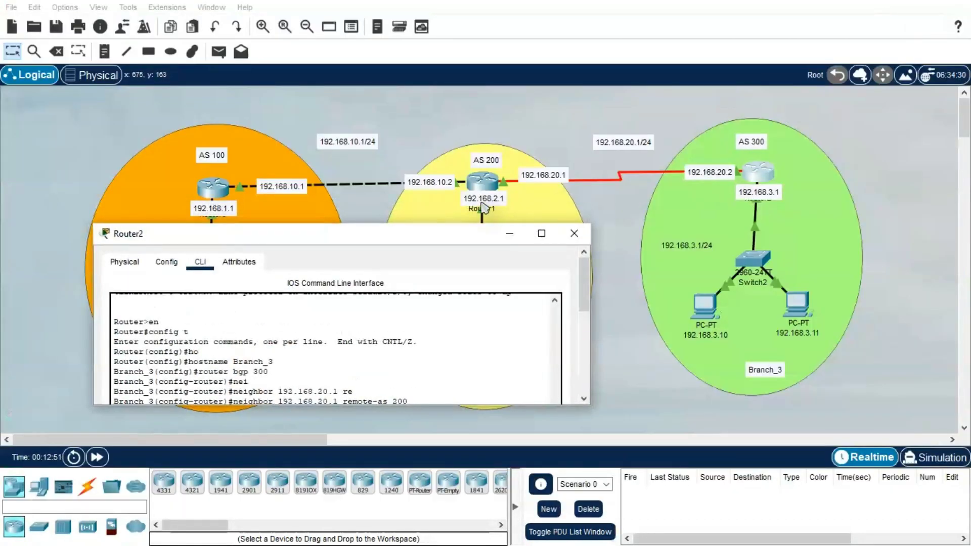
# Step: Display Branch_3's BGP table with show ip bgp and check the prefix length of the 192.168.3.0 entry
pyautogui.moveTo(589, 302); pyautogui.dragTo(587, 331)
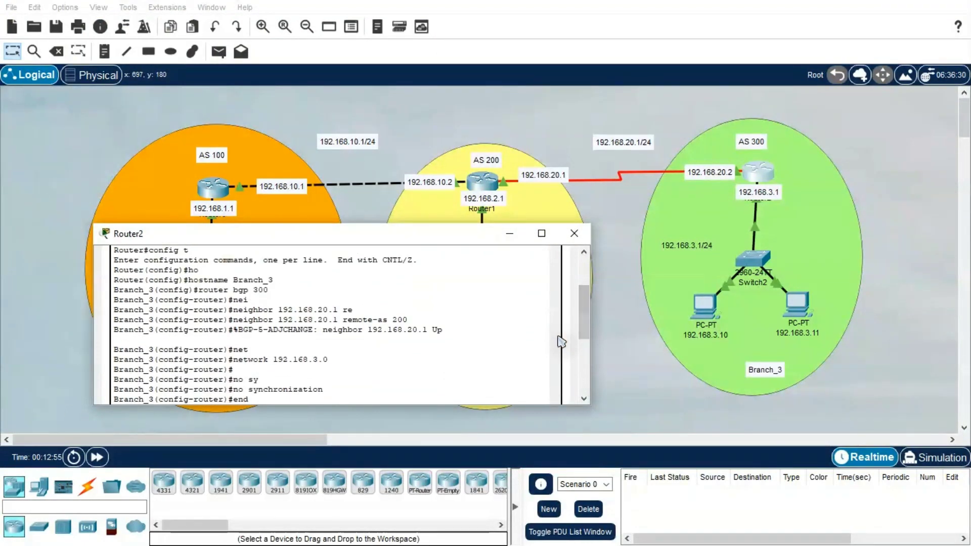
pyautogui.scroll(-5, 558, 336)
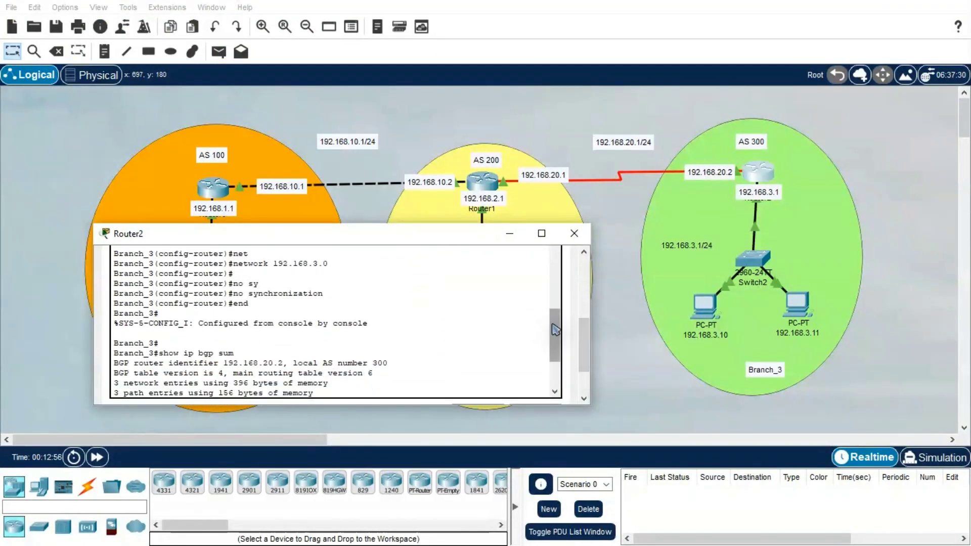
pyautogui.scroll(-4, 556, 330)
pyautogui.write('s')
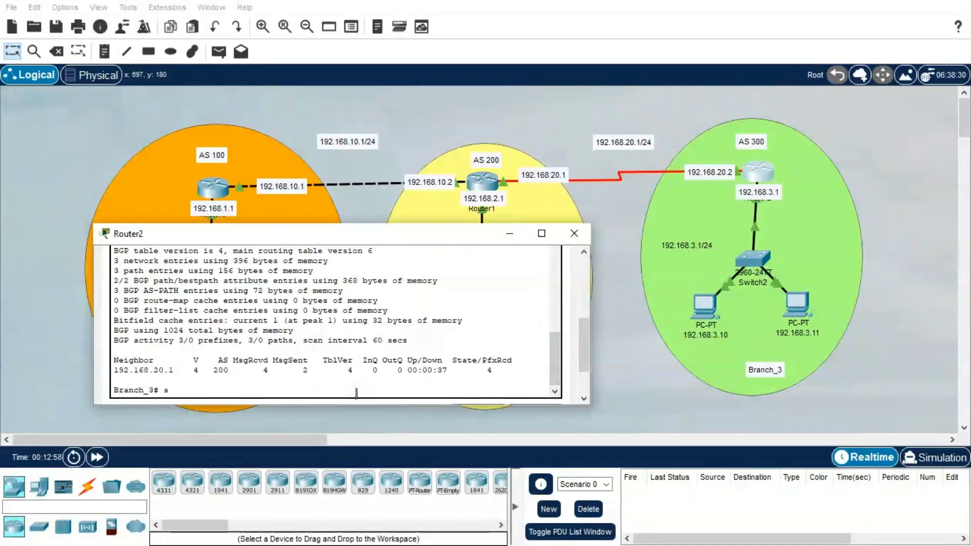
pyautogui.write('how ip bgp')
pyautogui.press('Return')
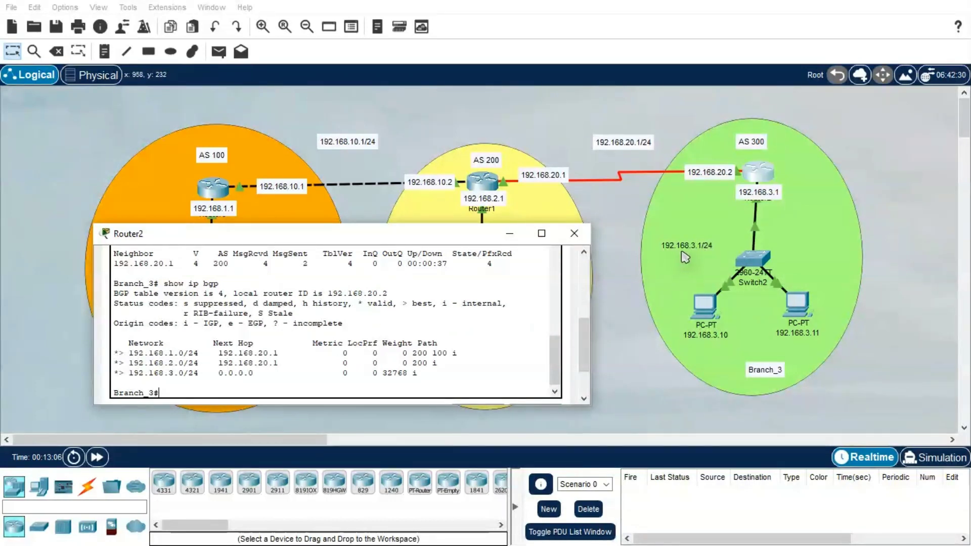
pyautogui.doubleClick(195, 373)
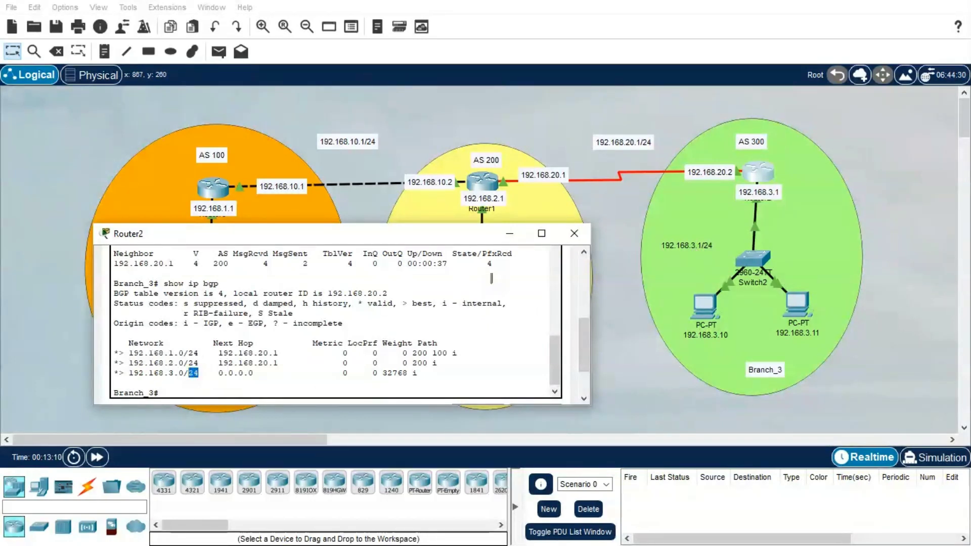
# Step: Compare the network command entered earlier on Branch_3 with the BGP table, examining the next hop of 192.168.3.0
pyautogui.click(584, 253)
pyautogui.click(584, 253)
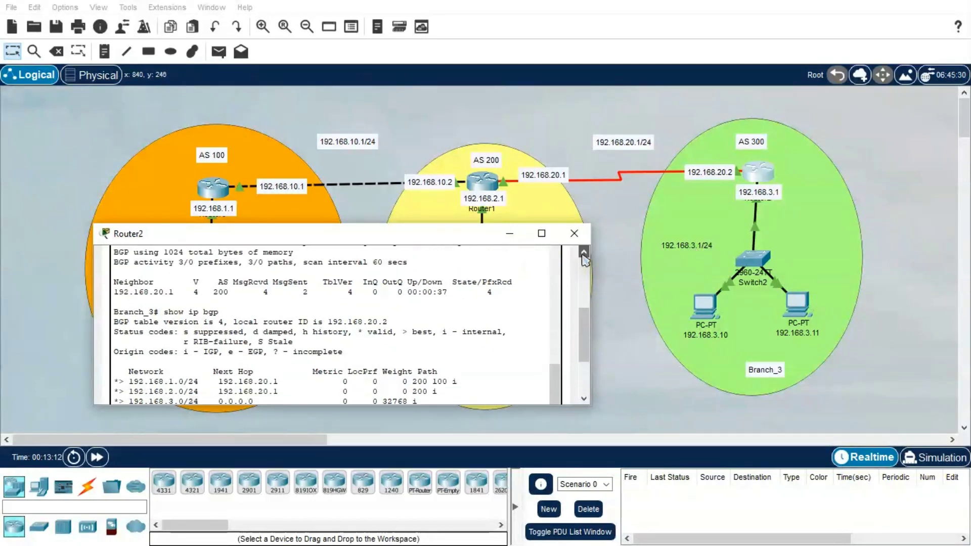
pyautogui.click(584, 252)
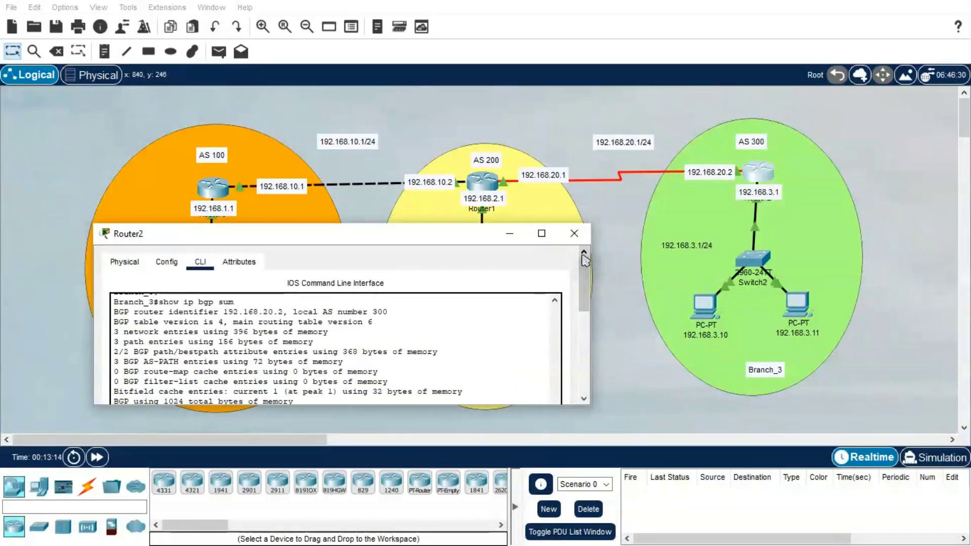
pyautogui.click(555, 300)
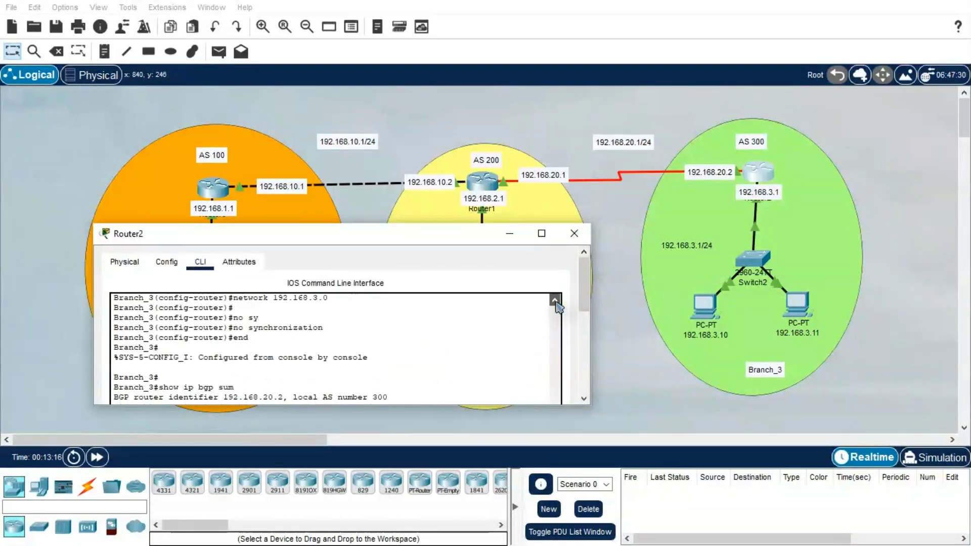
pyautogui.click(555, 302)
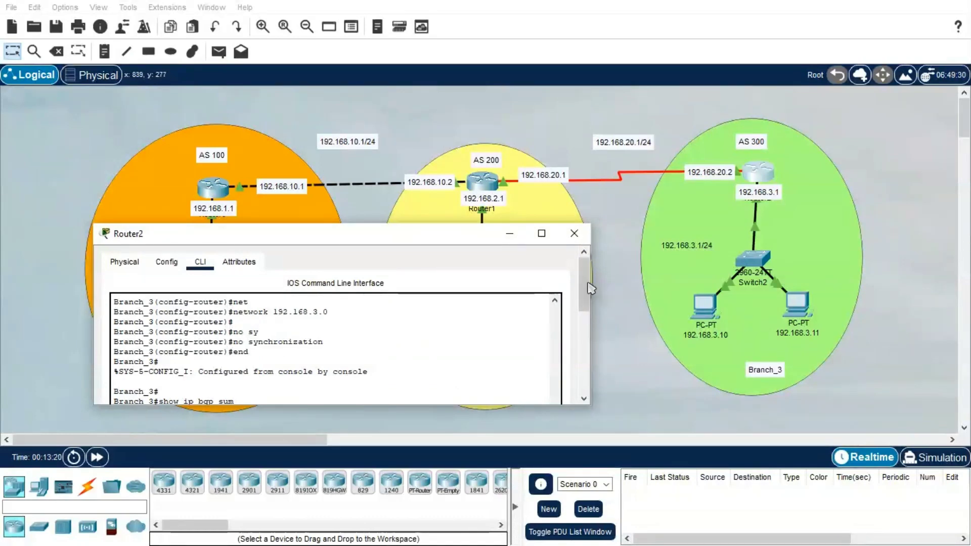
pyautogui.scroll(-8, 564, 329)
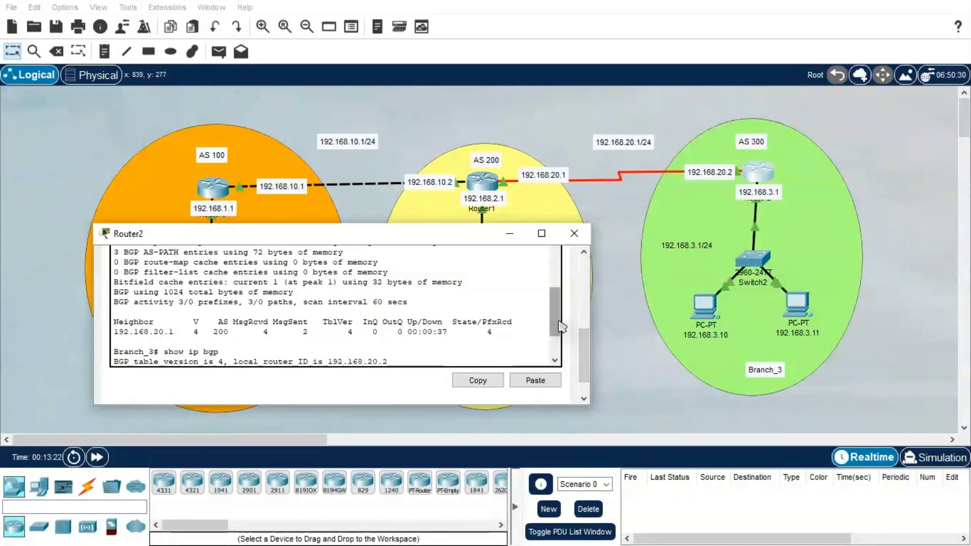
pyautogui.scroll(-4, 567, 358)
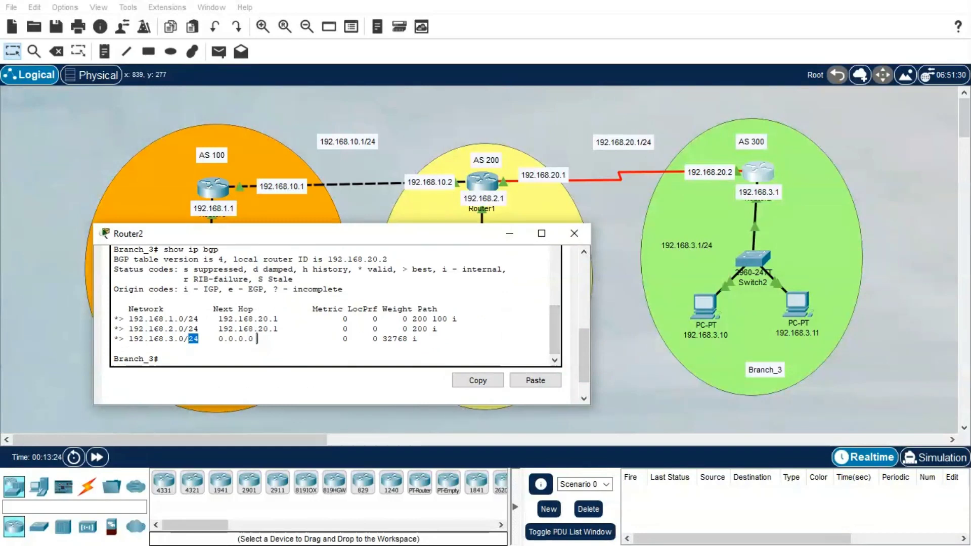
pyautogui.click(257, 339)
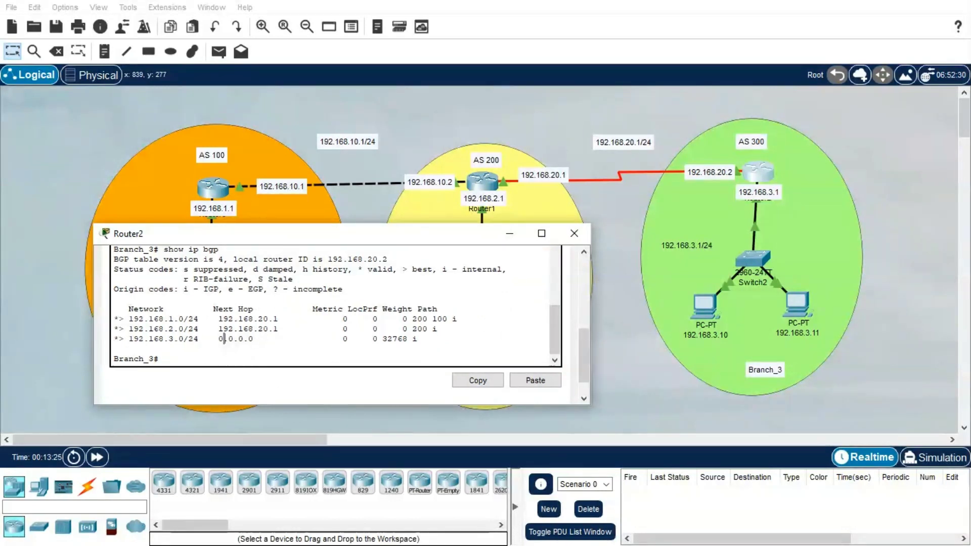
pyautogui.moveTo(219, 339); pyautogui.dragTo(251, 339)
pyautogui.click(335, 349)
# Step: Ping 192.168.20.1 from Branch_3 to test the link to the AS 200 router
pyautogui.write('ping')
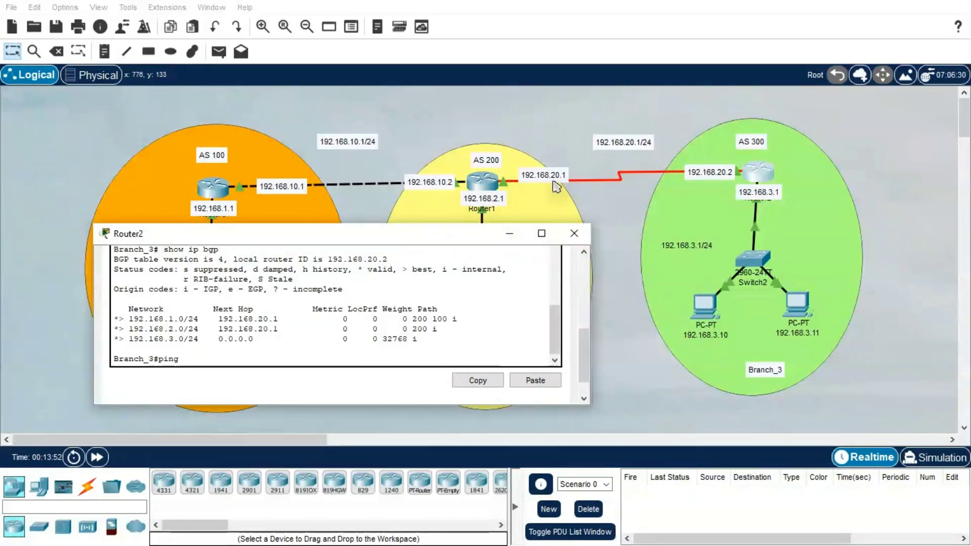
pyautogui.write('192.168.2')
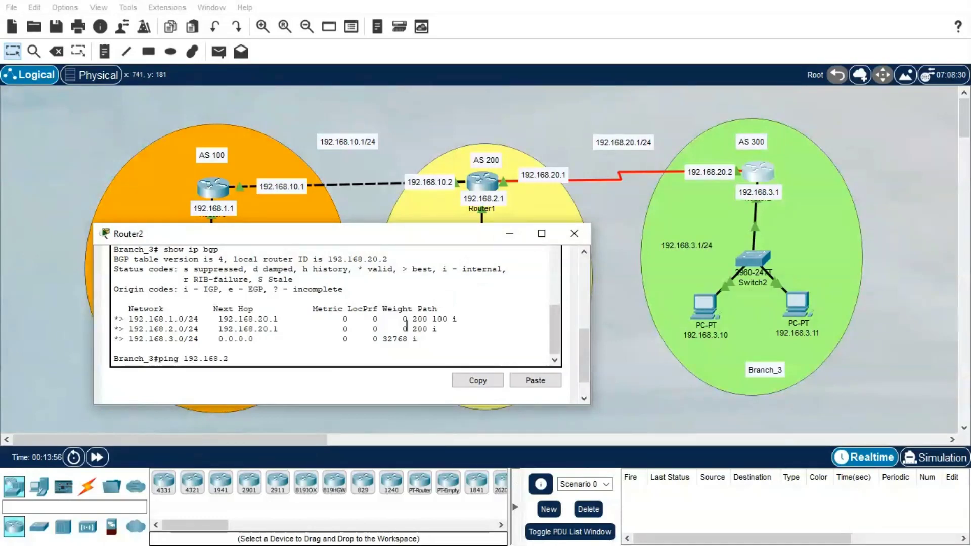
pyautogui.write('0.1')
pyautogui.press('Return')
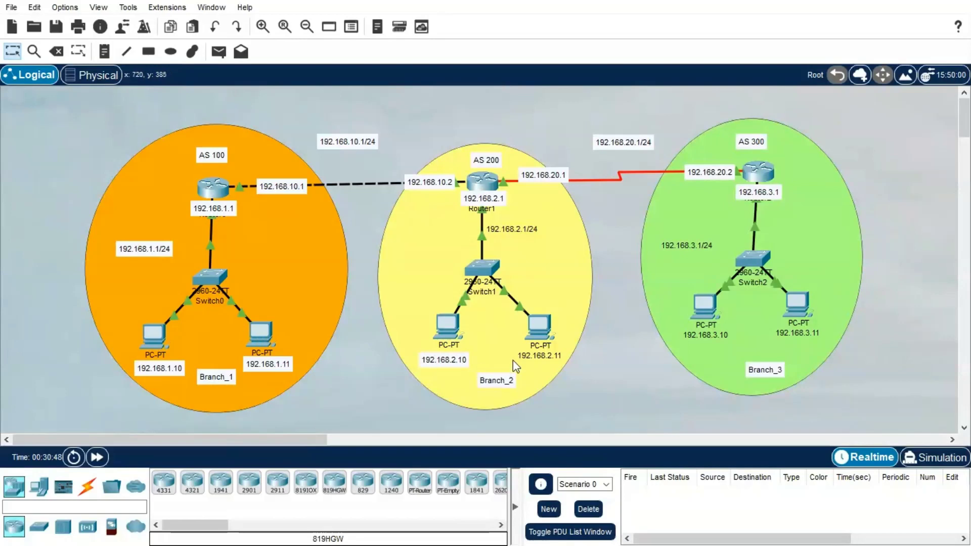
# Step: From the command prompt of Branch_1 PC 192.168.1.10, ping the Branch_2 PC at 192.168.2.11
pyautogui.click(157, 340)
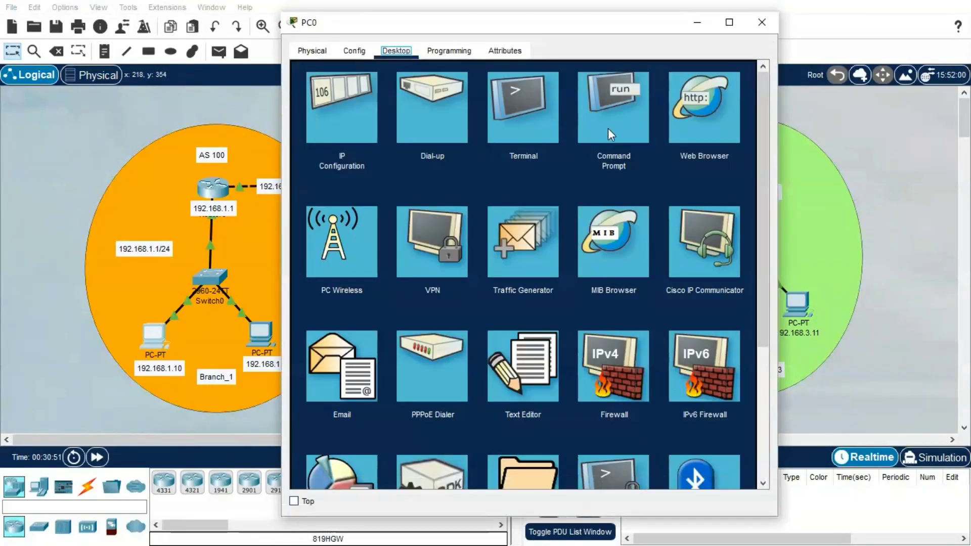
pyautogui.click(612, 128)
pyautogui.moveTo(491, 27); pyautogui.dragTo(168, 17)
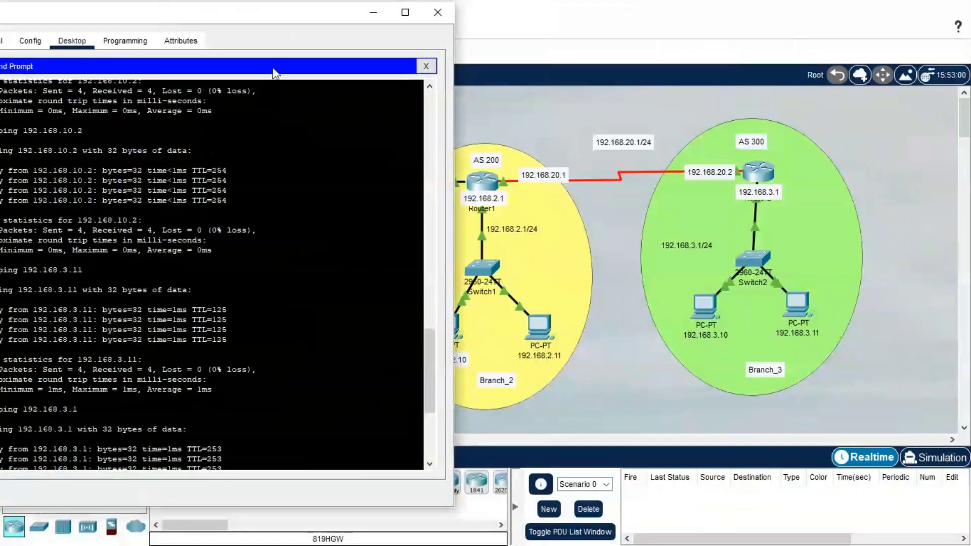
pyautogui.moveTo(433, 356); pyautogui.dragTo(426, 400)
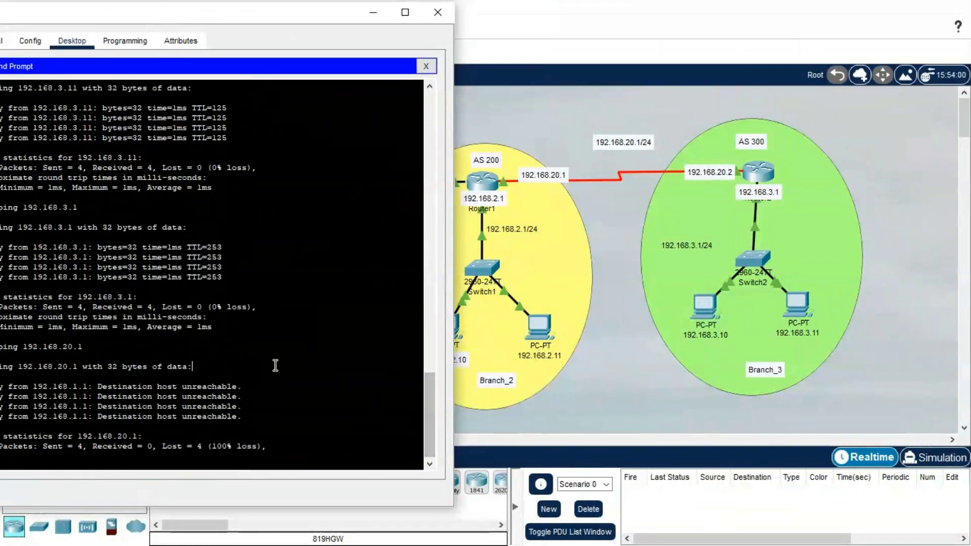
pyautogui.scroll(-1, 276, 365)
pyautogui.write('ping')
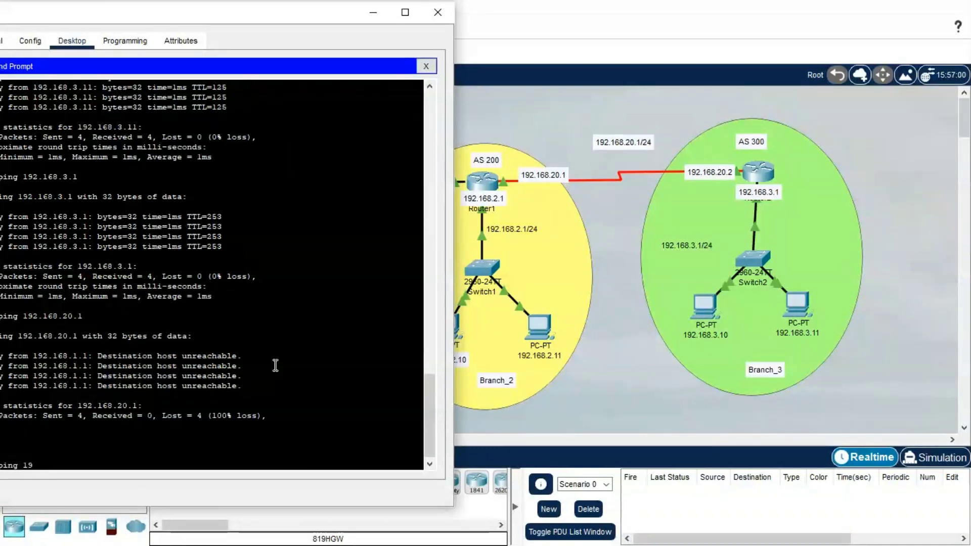
pyautogui.write('192.168.2.11')
pyautogui.press('Return')
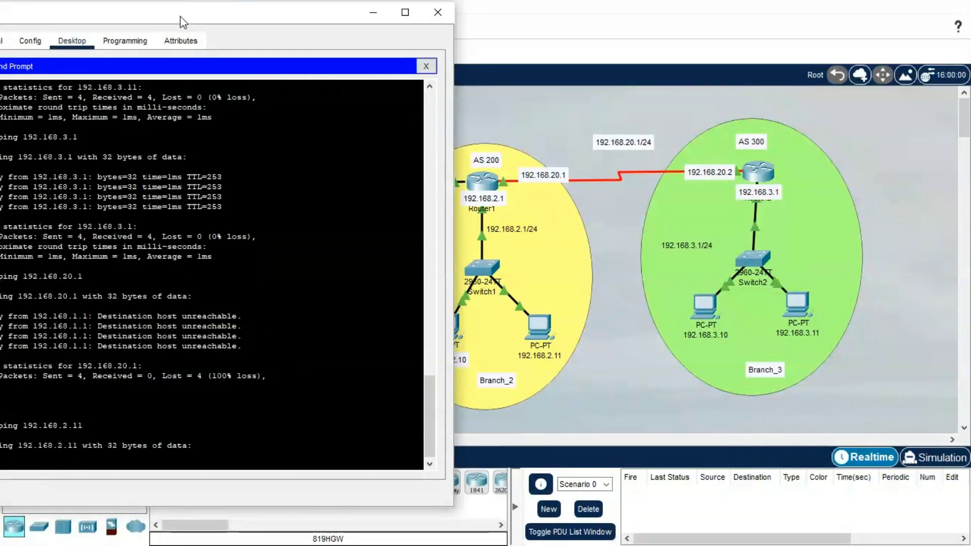
pyautogui.moveTo(180, 16); pyautogui.dragTo(298, 15)
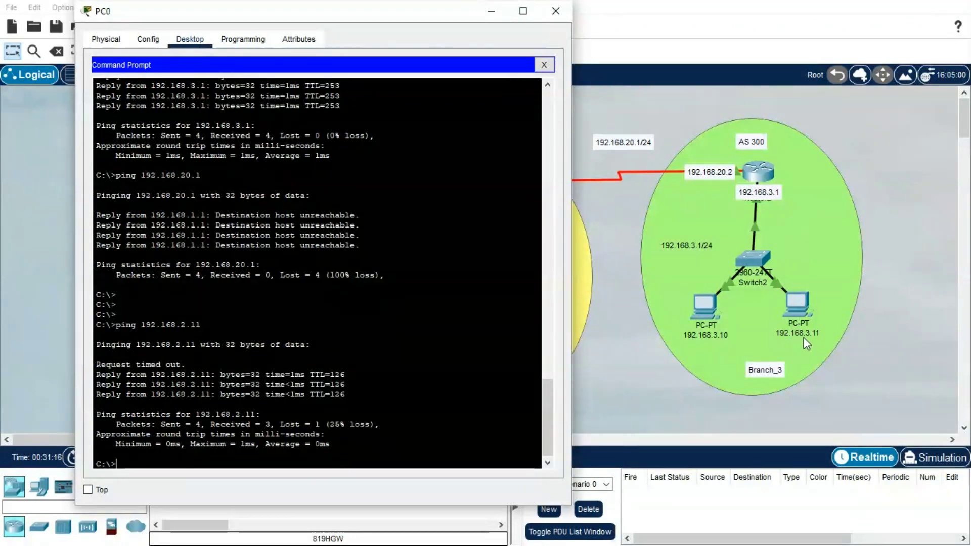
# Step: Ping the Branch_3 PC at 192.168.3.11 from the same Branch_1 PC, then close the PC's window
pyautogui.press('Up')
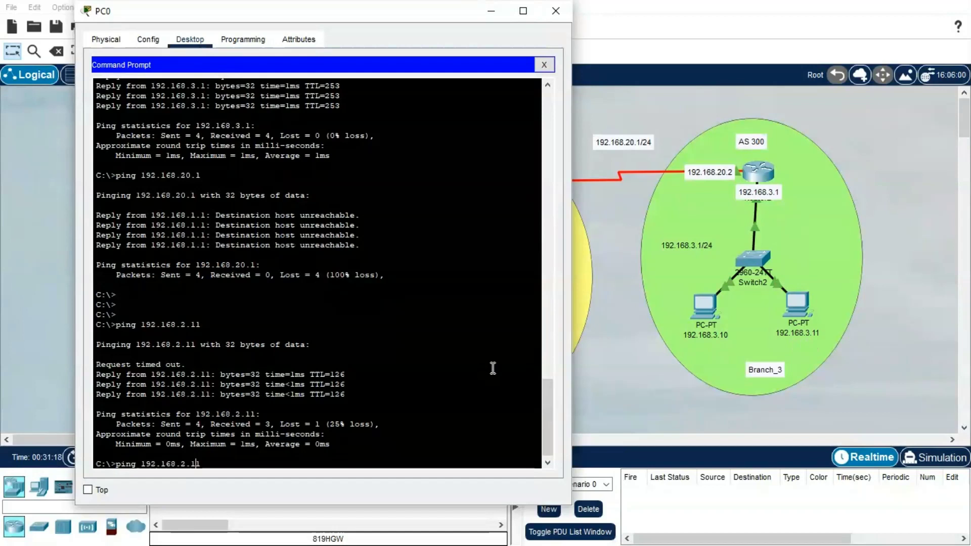
pyautogui.press('Left')
pyautogui.press('BackSpace')
pyautogui.write('3')
pyautogui.press('Return')
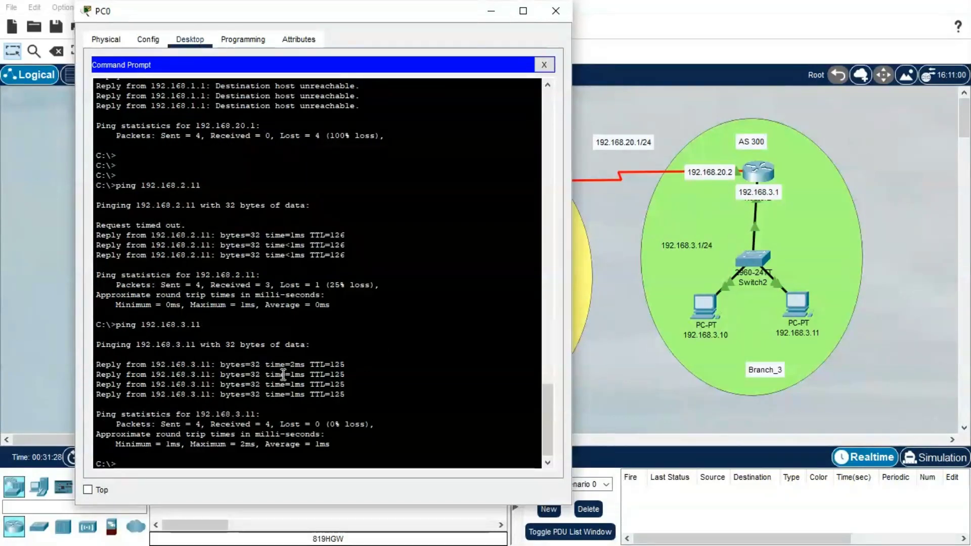
pyautogui.click(550, 20)
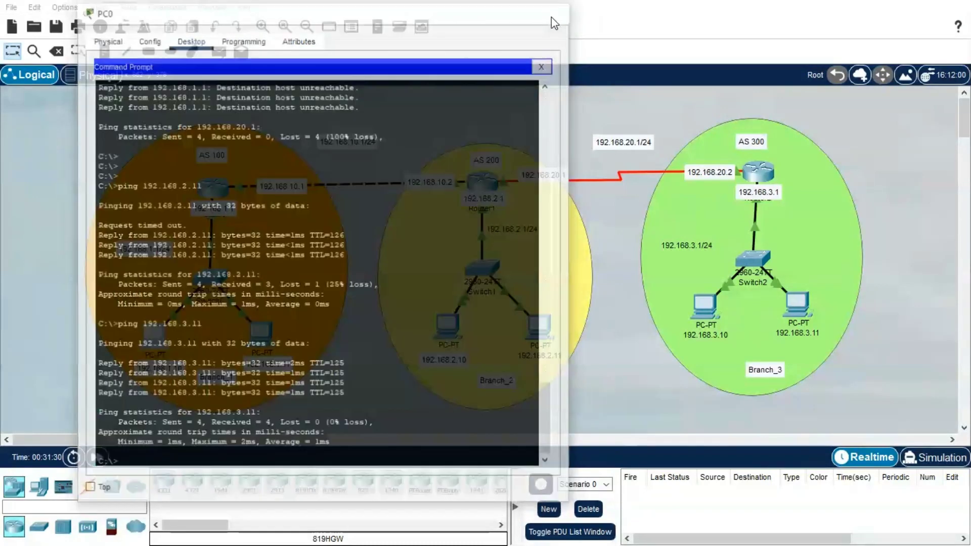
# Step: Open the command line of the AS 100 router and display its BGP table with show ip bgp
pyautogui.click(208, 196)
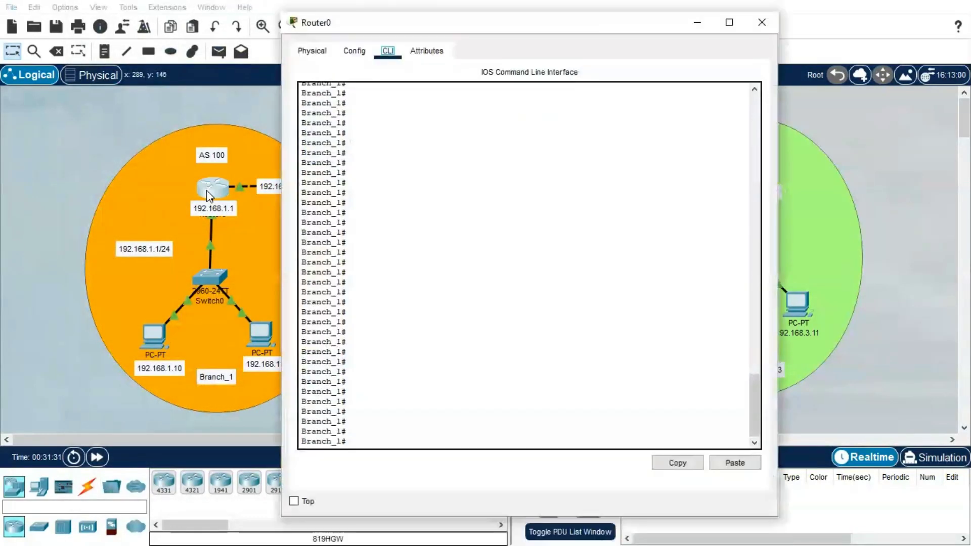
pyautogui.write('show')
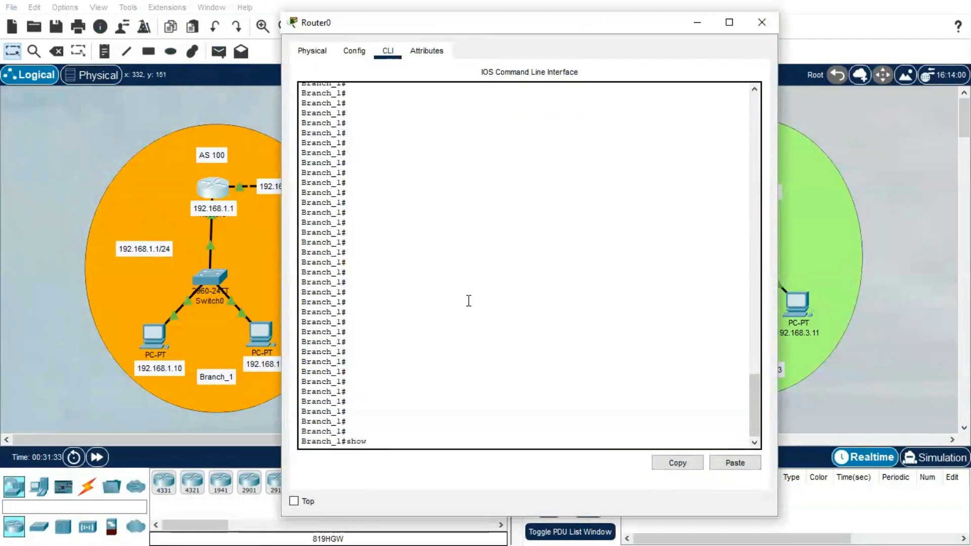
pyautogui.write(' ip bgp')
pyautogui.press('Return')
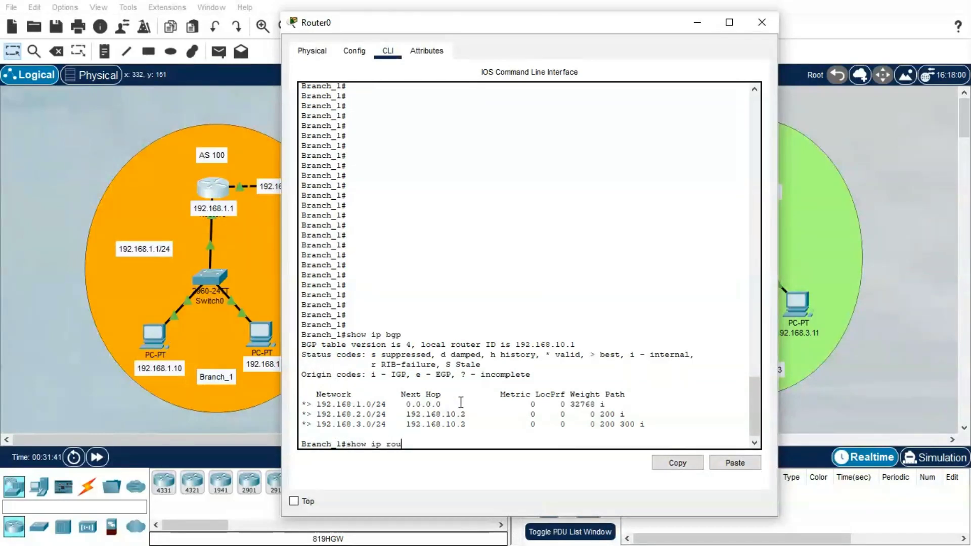
# Step: Display Branch_1's routing table with show ip route and examine the 192.168.2.0/24 BGP route's prefix and administrative distance
pyautogui.press('Return')
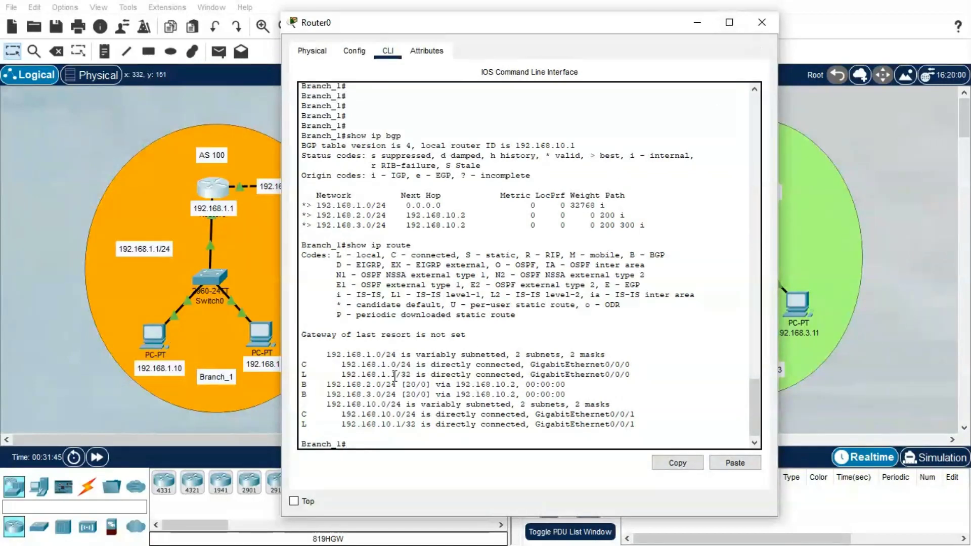
pyautogui.moveTo(407, 384); pyautogui.dragTo(414, 384)
pyautogui.moveTo(500, 24); pyautogui.dragTo(498, 83)
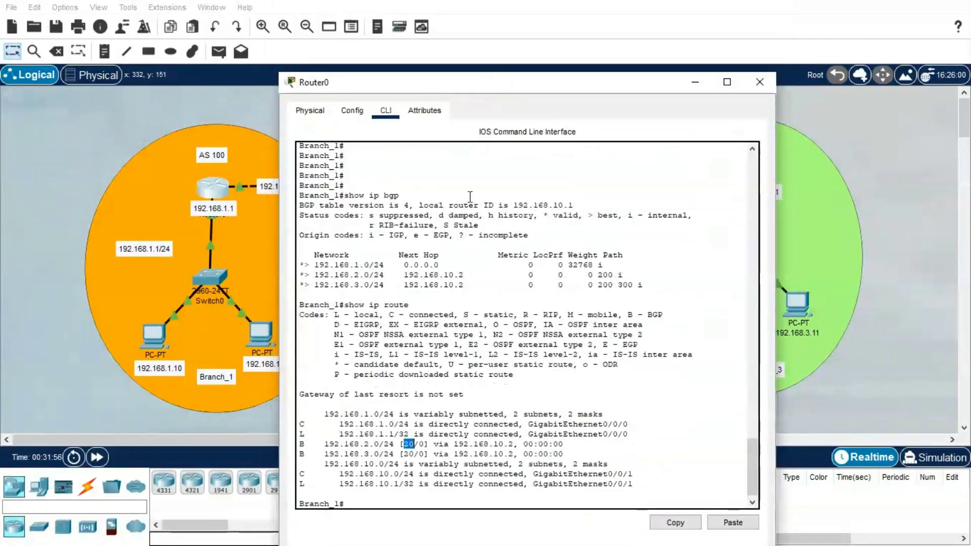
pyautogui.click(413, 444)
pyautogui.moveTo(414, 444); pyautogui.dragTo(405, 445)
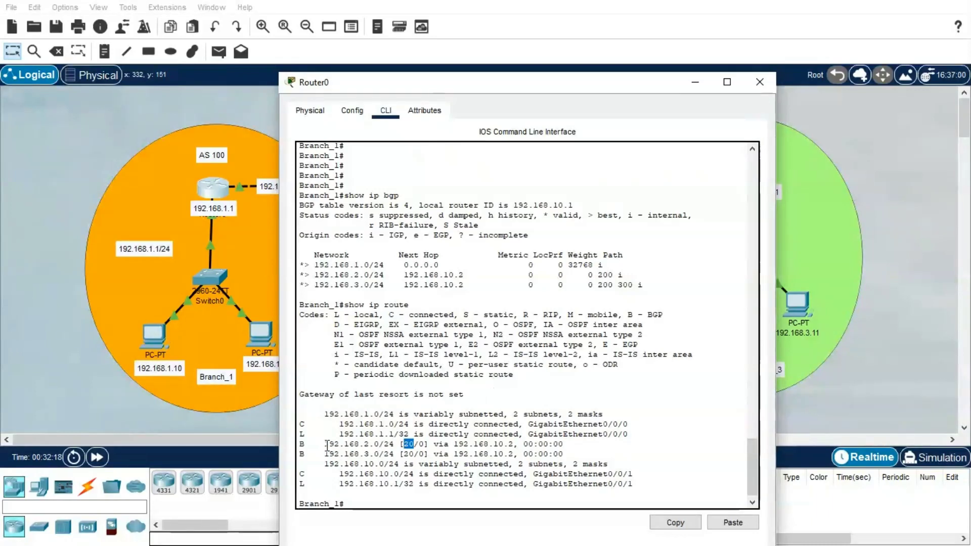
pyautogui.moveTo(327, 445); pyautogui.dragTo(390, 445)
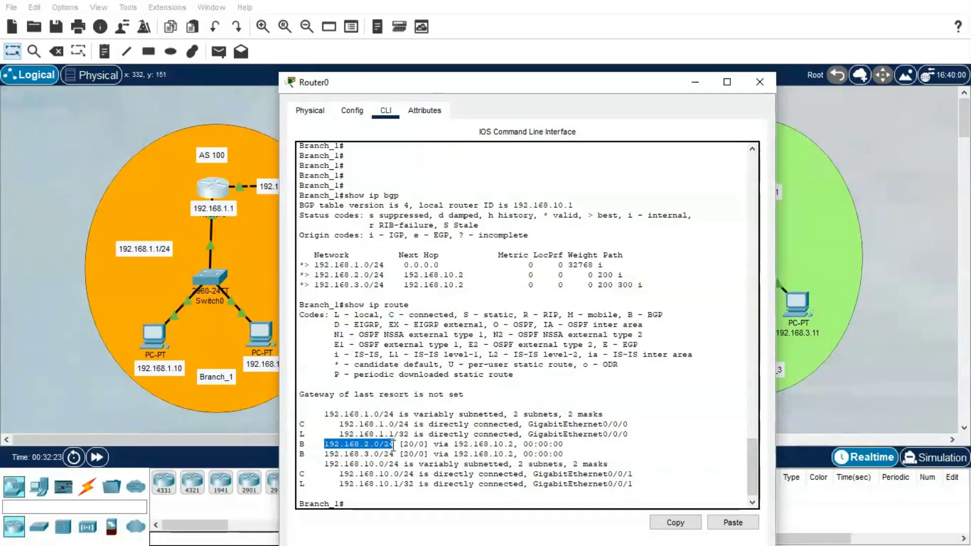
pyautogui.moveTo(392, 446); pyautogui.dragTo(396, 446)
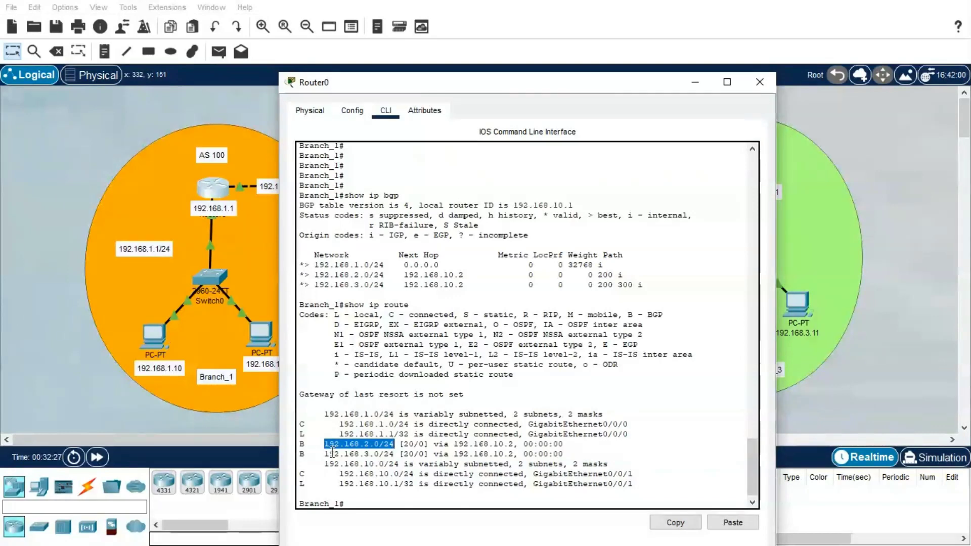
pyautogui.click(406, 444)
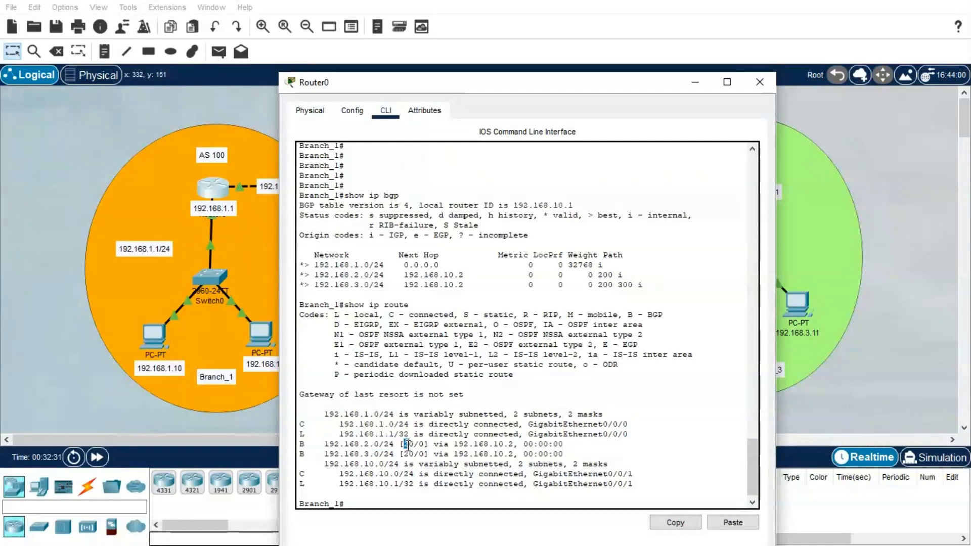
# Step: Display Branch_1's running configuration with show run and page through it to the end
pyautogui.write('show run')
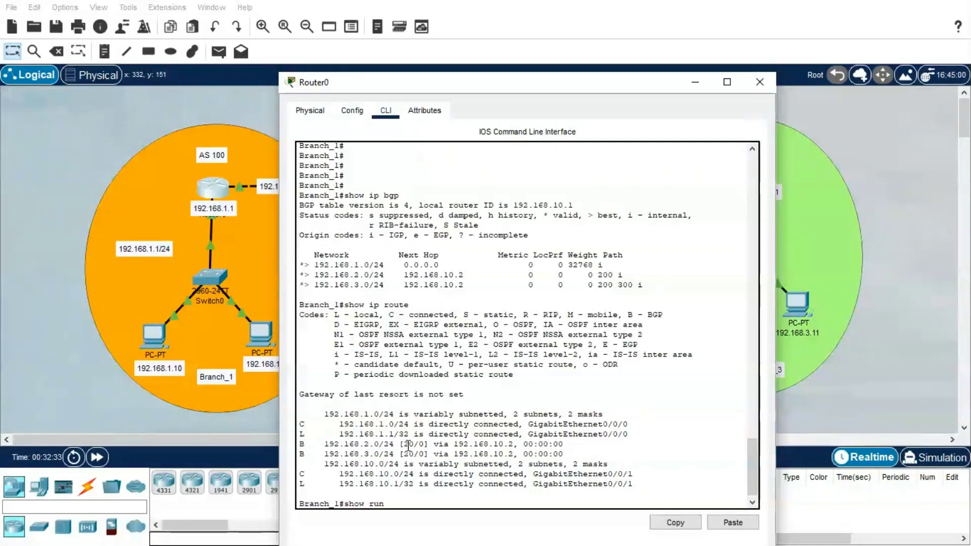
pyautogui.press('Return')
pyautogui.press('space')
pyautogui.press('space')
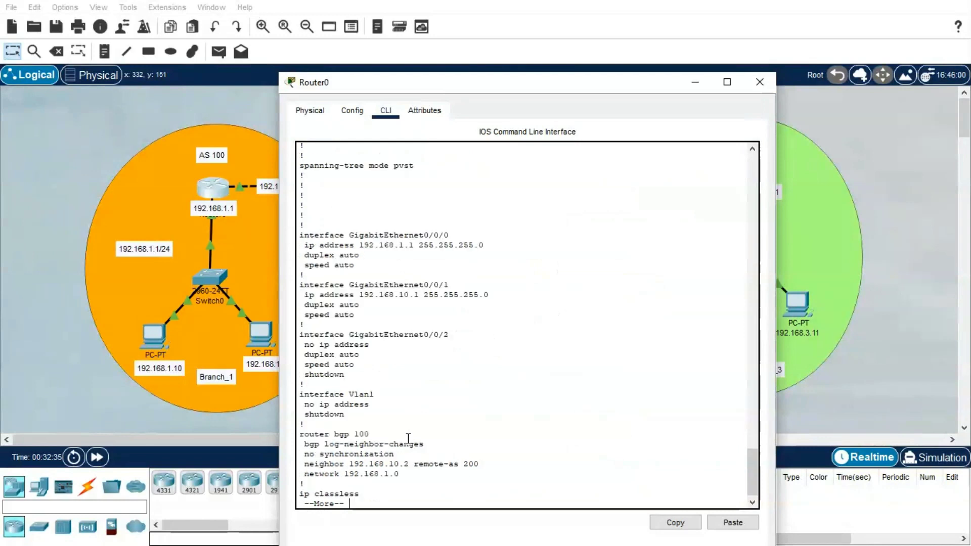
pyautogui.press('space')
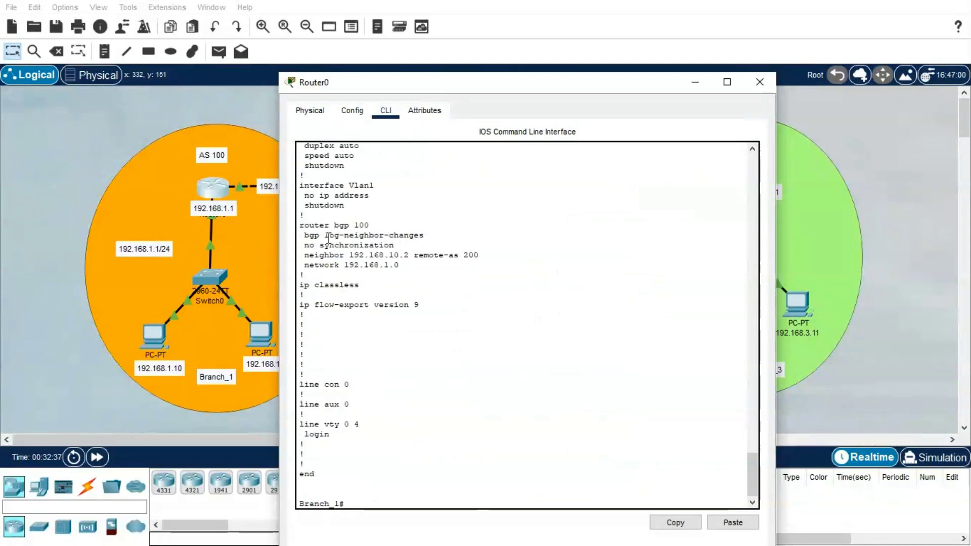
# Step: Compare the local AS number in the router bgp line with the neighbor's remote-as number in Branch_1's configuration
pyautogui.moveTo(354, 226); pyautogui.dragTo(368, 226)
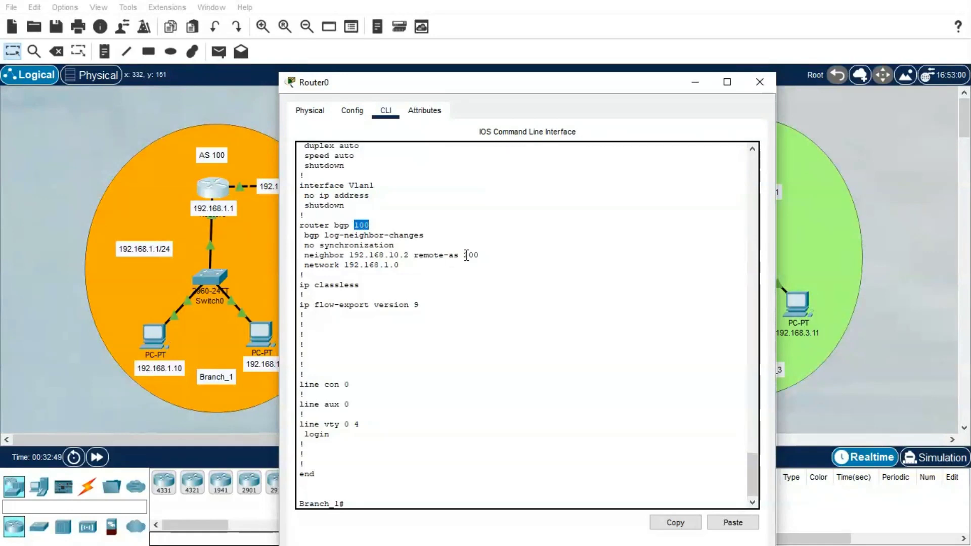
pyautogui.moveTo(463, 255); pyautogui.dragTo(478, 255)
pyautogui.moveTo(354, 225); pyautogui.dragTo(365, 225)
pyautogui.moveTo(463, 255); pyautogui.dragTo(478, 256)
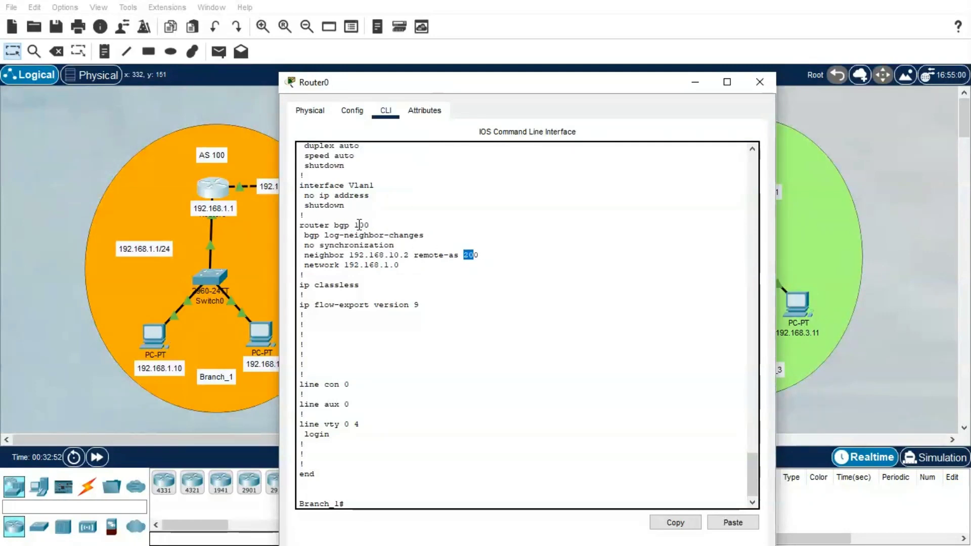
pyautogui.moveTo(353, 225); pyautogui.dragTo(369, 223)
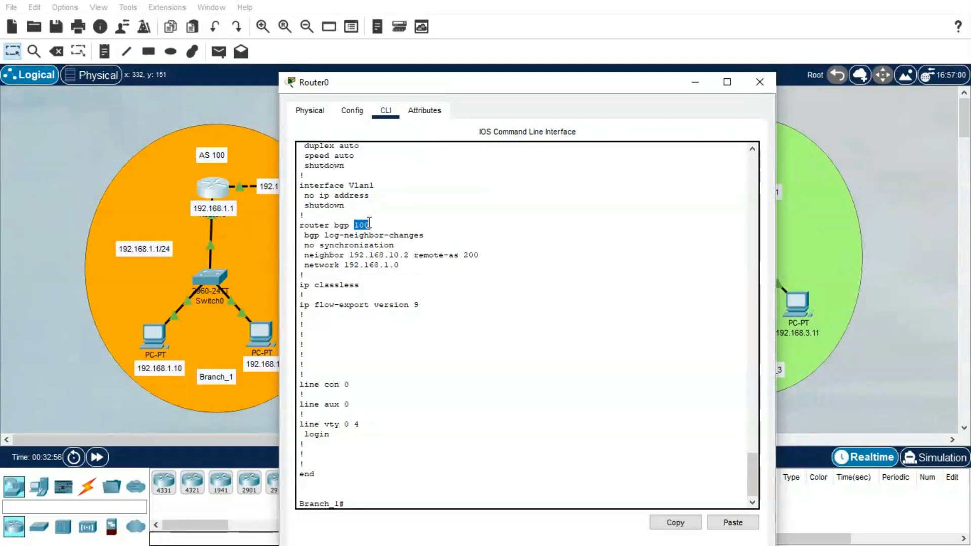
pyautogui.doubleClick(465, 255)
pyautogui.click(508, 352)
# Step: Display Branch_1's BGP neighbor details with show ip bgp ne and examine the remote AS, hold time and keepalive interval
pyautogui.press('Return')
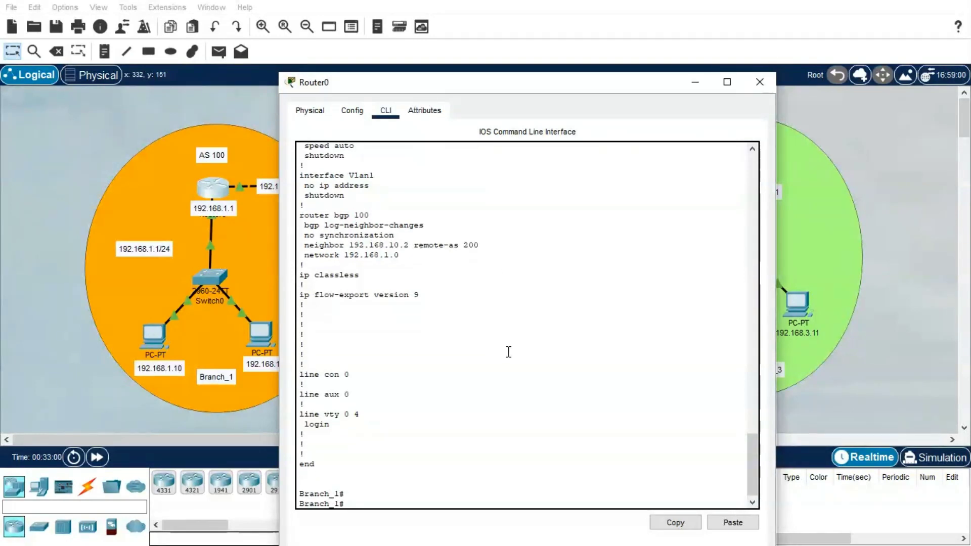
pyautogui.write('show ip bgo')
pyautogui.press('BackSpace')
pyautogui.write('p')
pyautogui.write('ne')
pyautogui.press('Return')
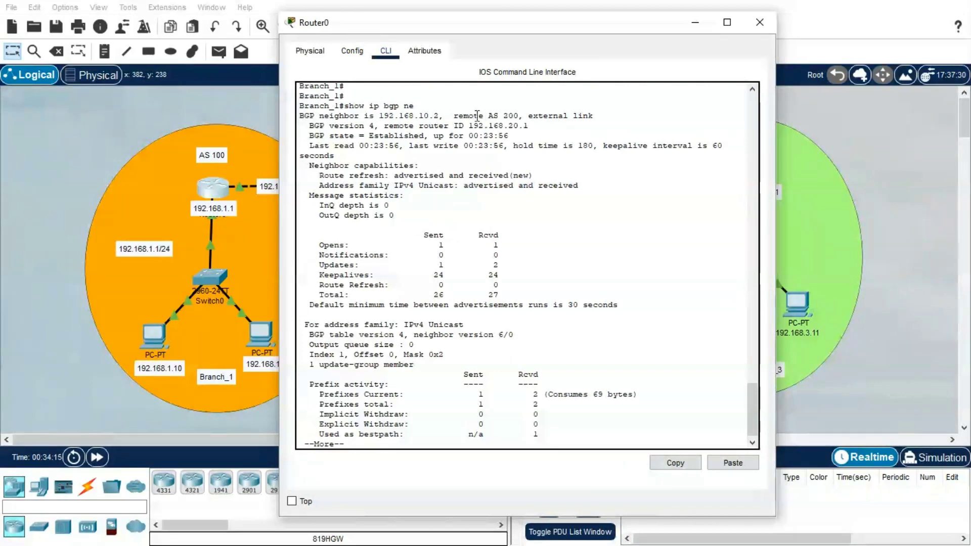
pyautogui.moveTo(480, 115); pyautogui.dragTo(489, 116)
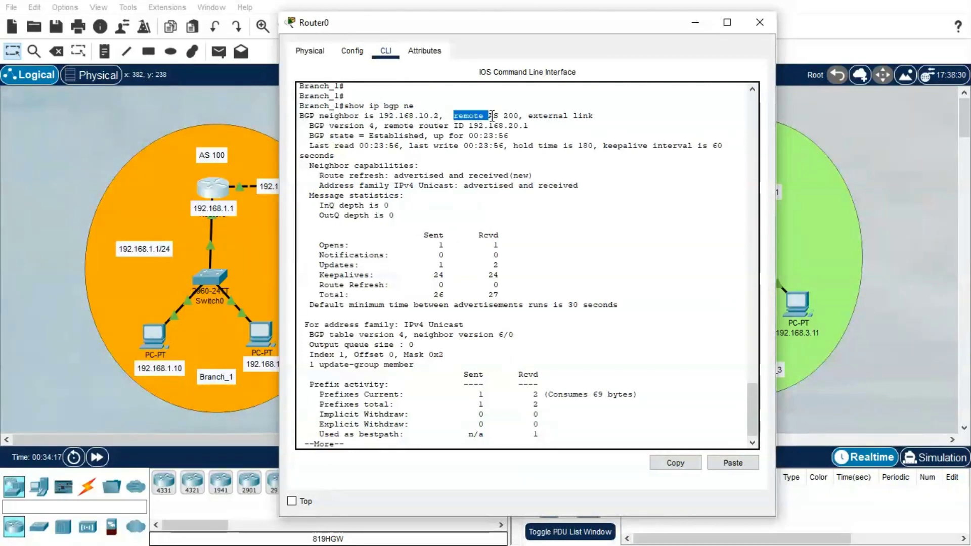
pyautogui.moveTo(513, 146)
pyautogui.mouseDown()
pyautogui.moveTo(586, 147)
pyautogui.moveTo(513, 146)
pyautogui.mouseUp()
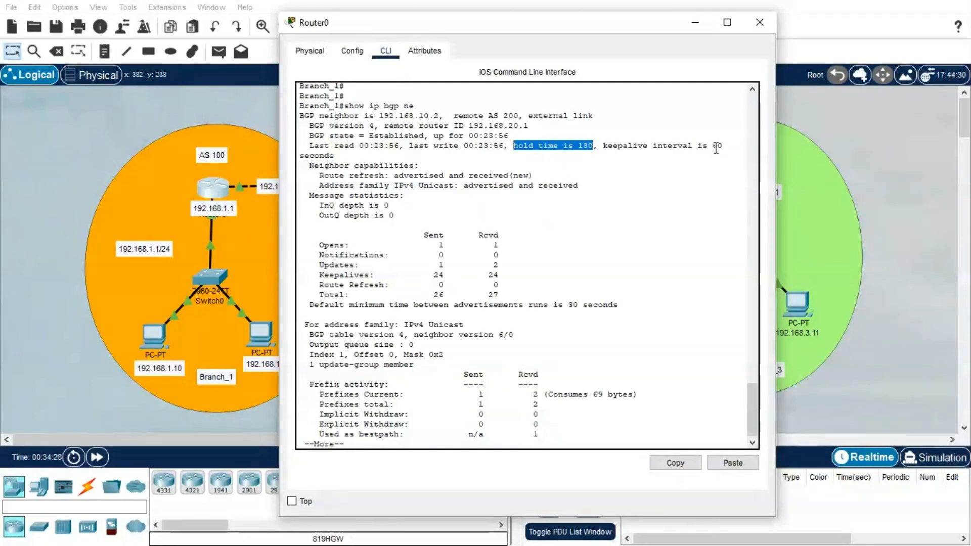
pyautogui.click(589, 146)
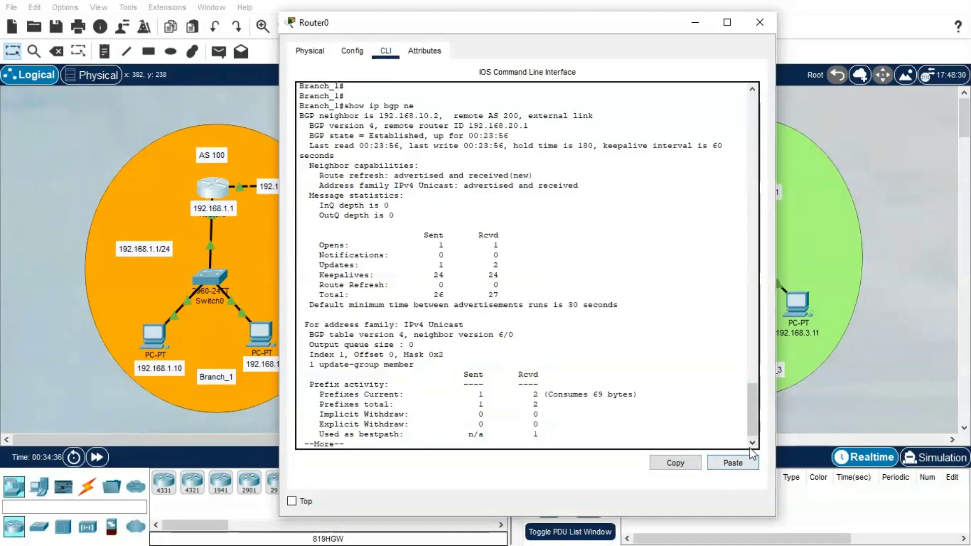
# Step: Page further through the BGP neighbor details and examine the local host's port number
pyautogui.press('Return')
pyautogui.press('Return')
pyautogui.press('Return')
pyautogui.press('Return')
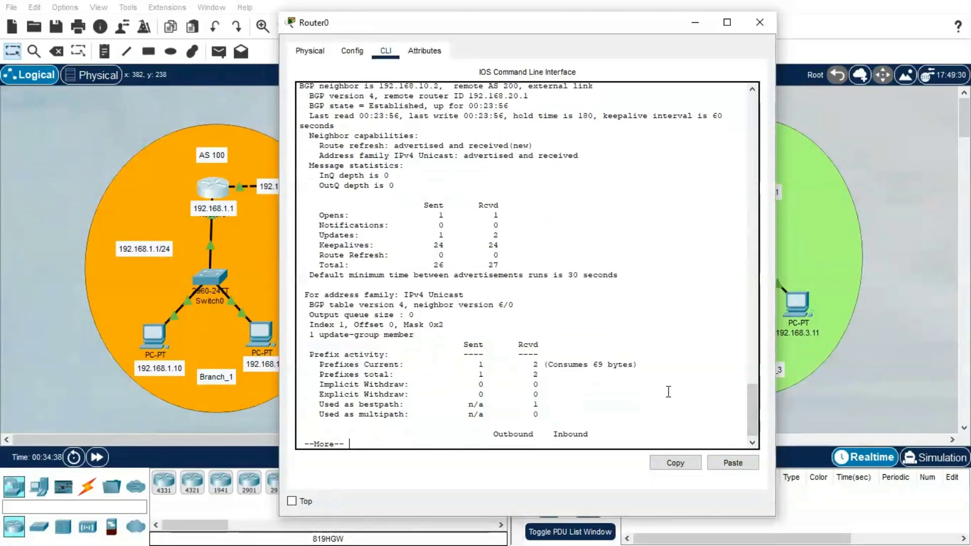
pyautogui.press('space')
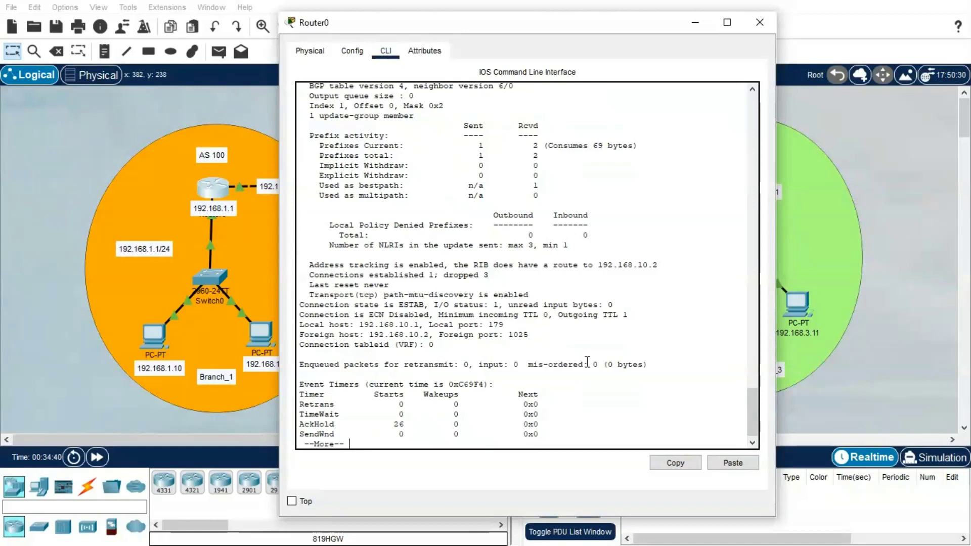
pyautogui.moveTo(429, 325)
pyautogui.mouseDown()
pyautogui.moveTo(506, 324)
pyautogui.moveTo(435, 325)
pyautogui.mouseUp()
pyautogui.click(507, 324)
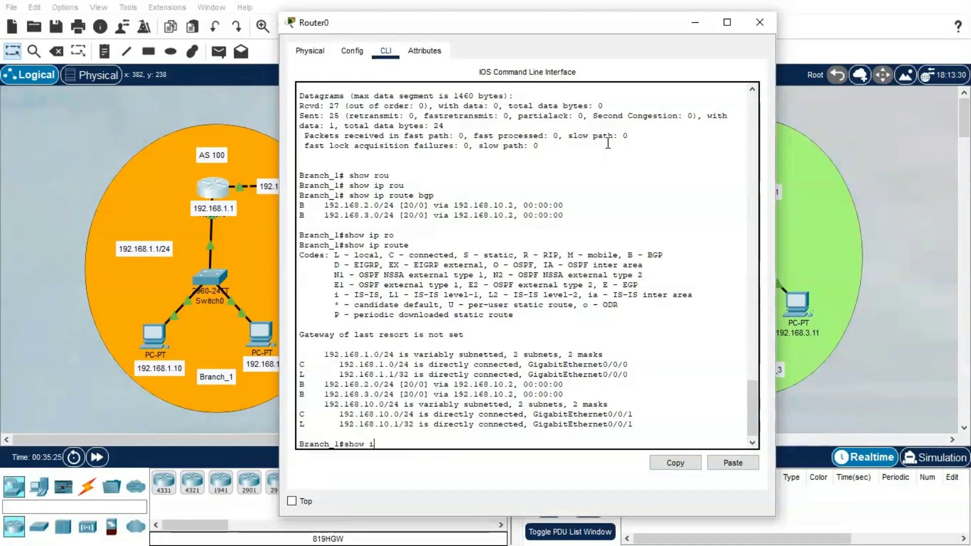
# Step: Display Branch_1's BGP summary with show ip bgp sum
pyautogui.write('p bgp sum')
pyautogui.press('Return')
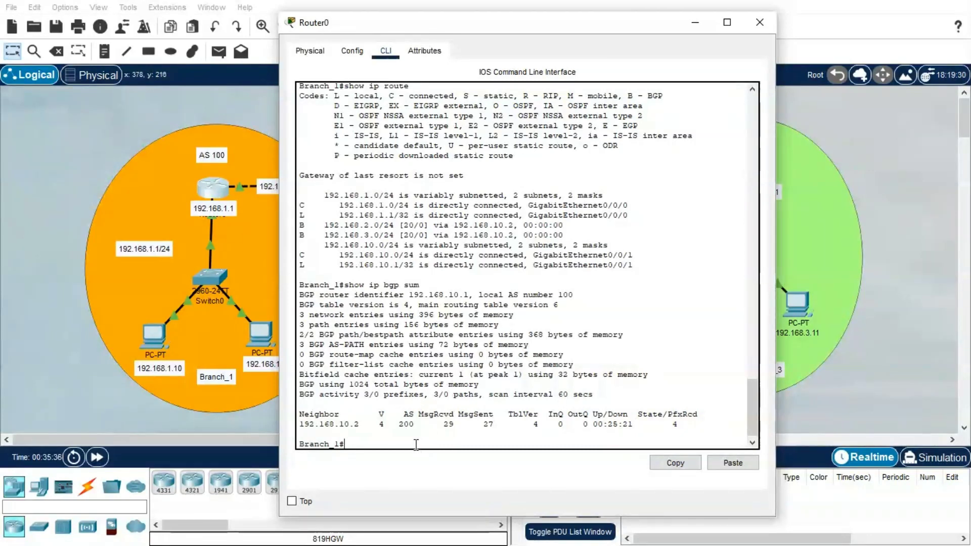
# Step: Reset all of Branch_1's BGP sessions with clear ip bgp *
pyautogui.write('clear')
pyautogui.press('Tab')
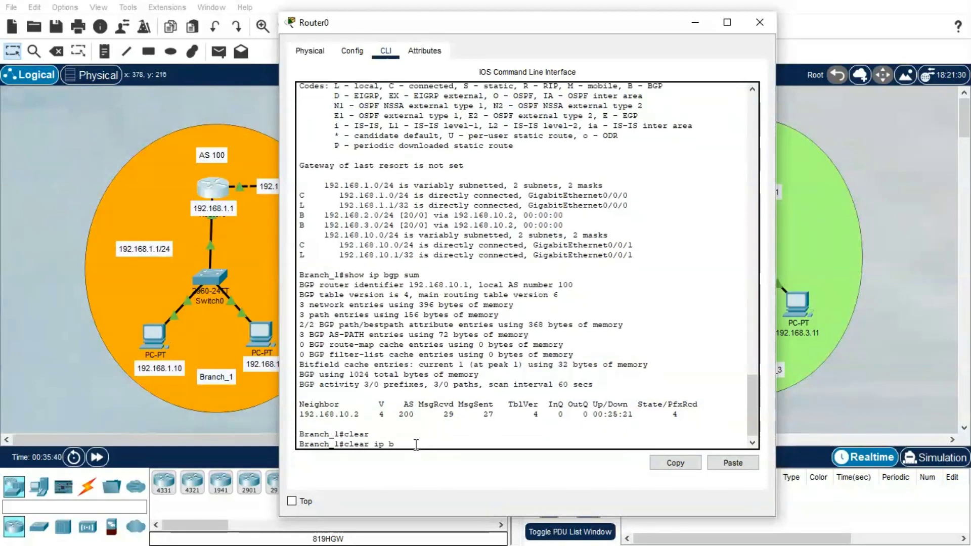
pyautogui.write('ip b')
pyautogui.press('Tab')
pyautogui.write('*')
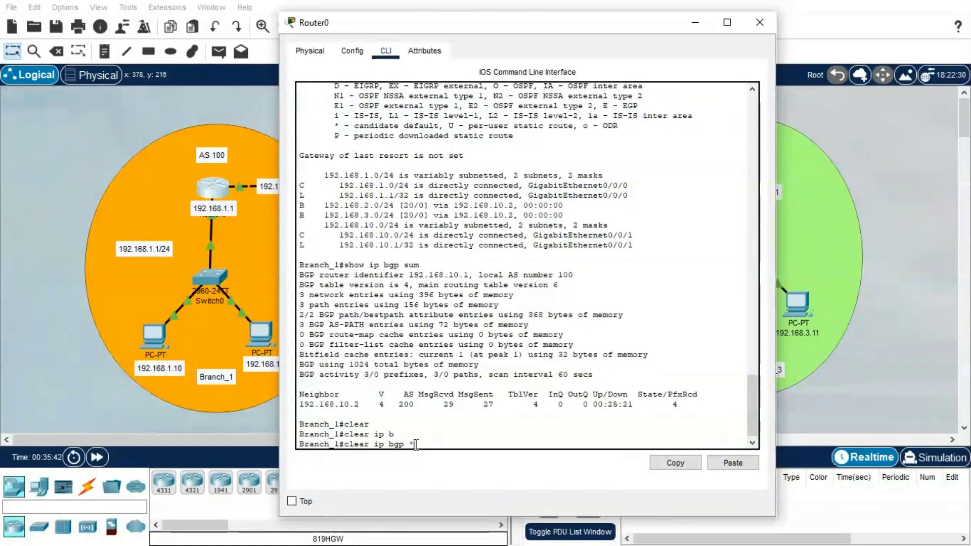
pyautogui.write(' soft')
pyautogui.press('BackSpace')
pyautogui.press('BackSpace')
pyautogui.press('BackSpace')
pyautogui.press('Return')
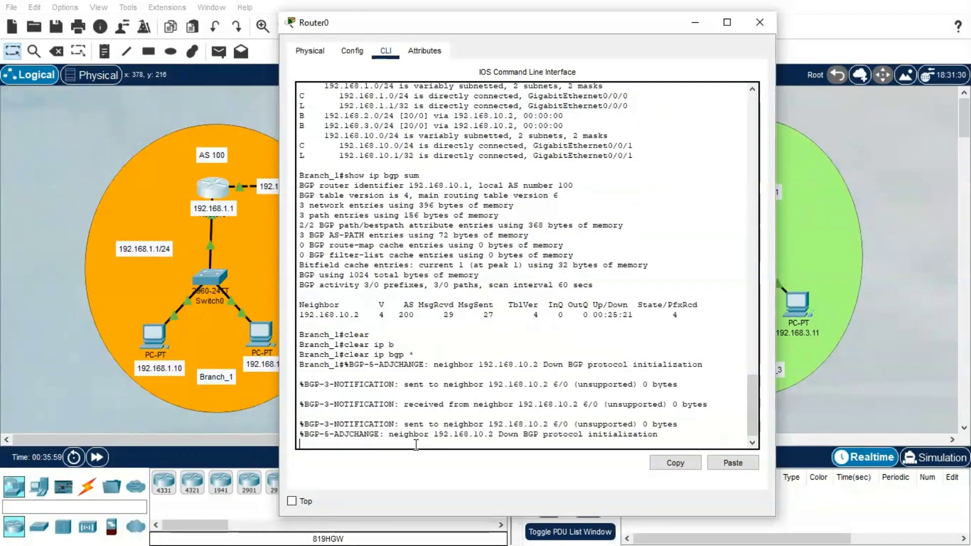
# Step: Display Branch_1's BGP summary after the session reset with show ip bgp sum
pyautogui.press('Return')
pyautogui.press('Up')
pyautogui.press('Up')
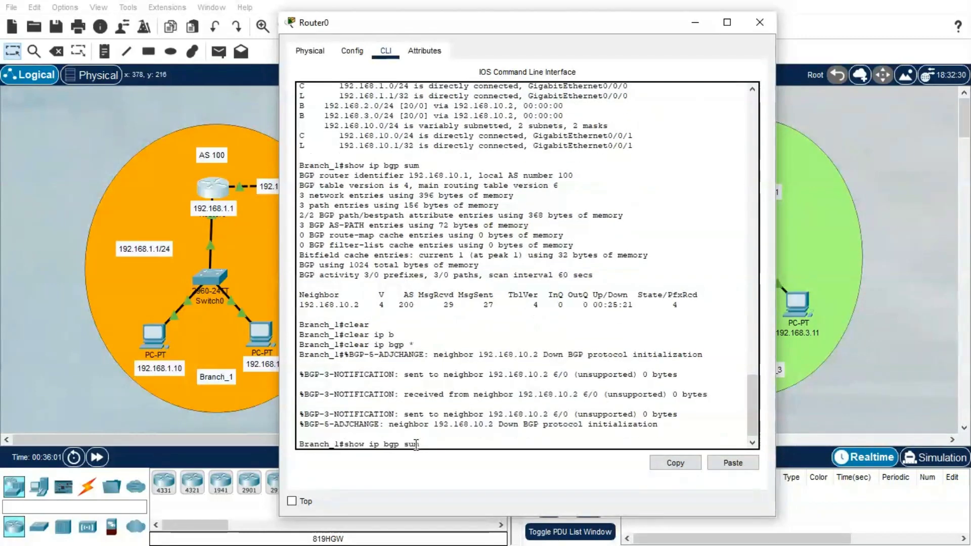
pyautogui.press('Return')
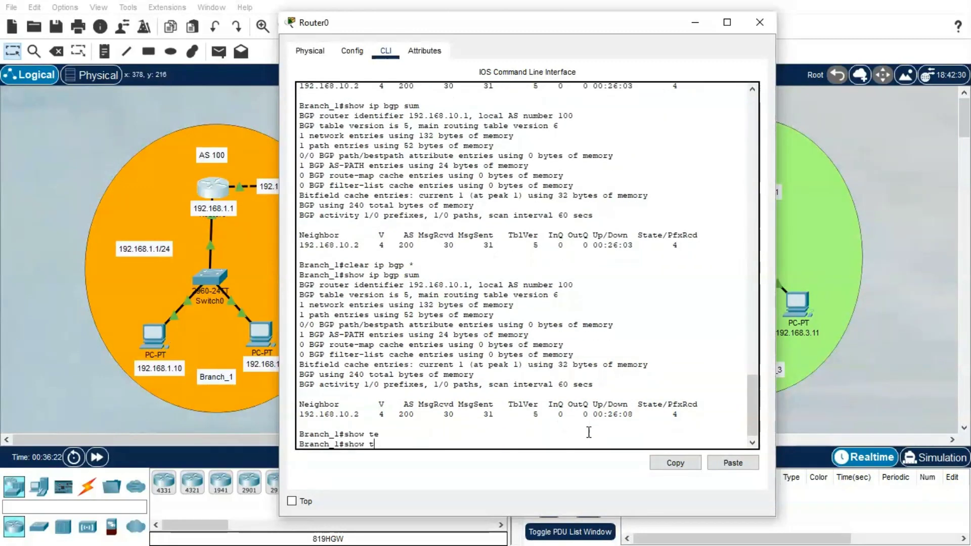
# Step: List Branch_1's TCP connections with show tcp brief and repeat the command three times
pyautogui.write('e')
pyautogui.press('BackSpace')
pyautogui.write('cp b')
pyautogui.press('Tab')
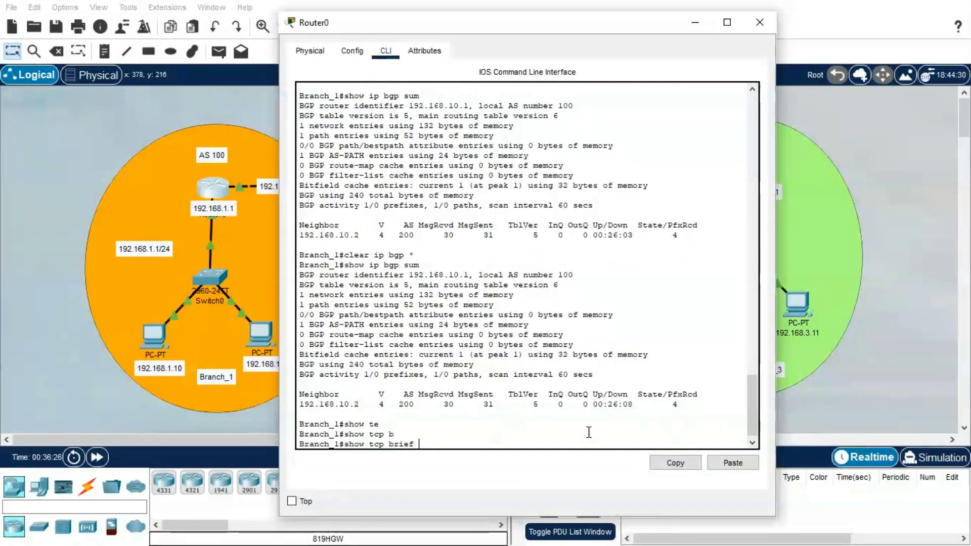
pyautogui.press('Return')
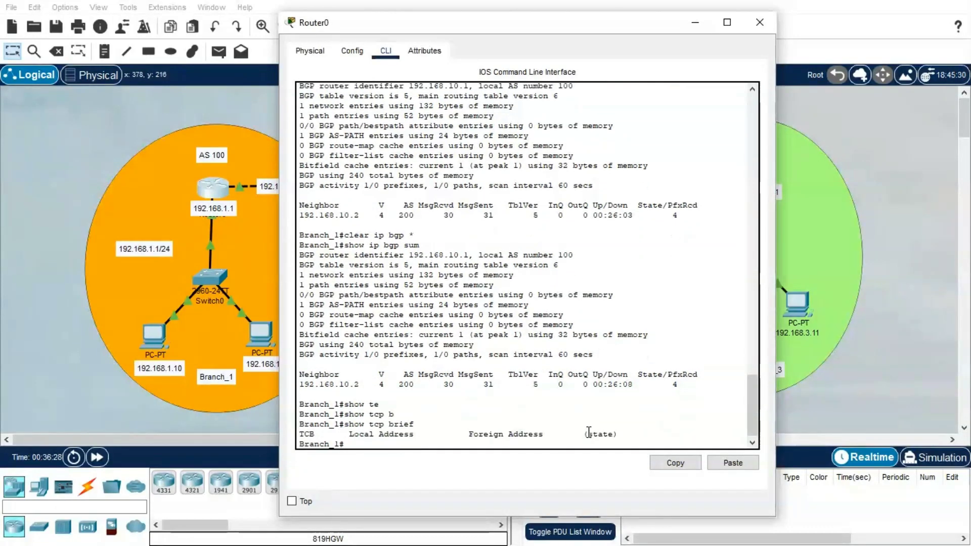
pyautogui.press('Up')
pyautogui.press('Return')
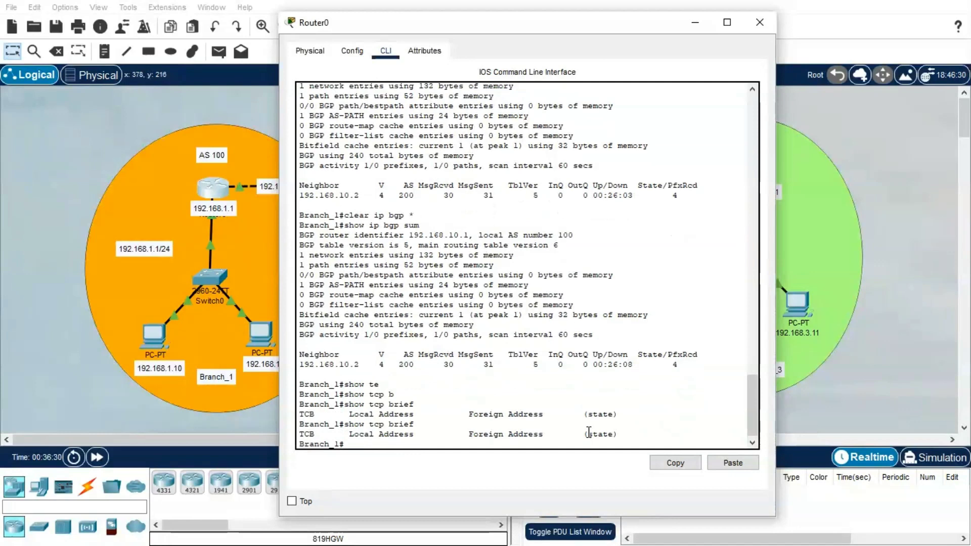
pyautogui.press('Up')
pyautogui.press('Return')
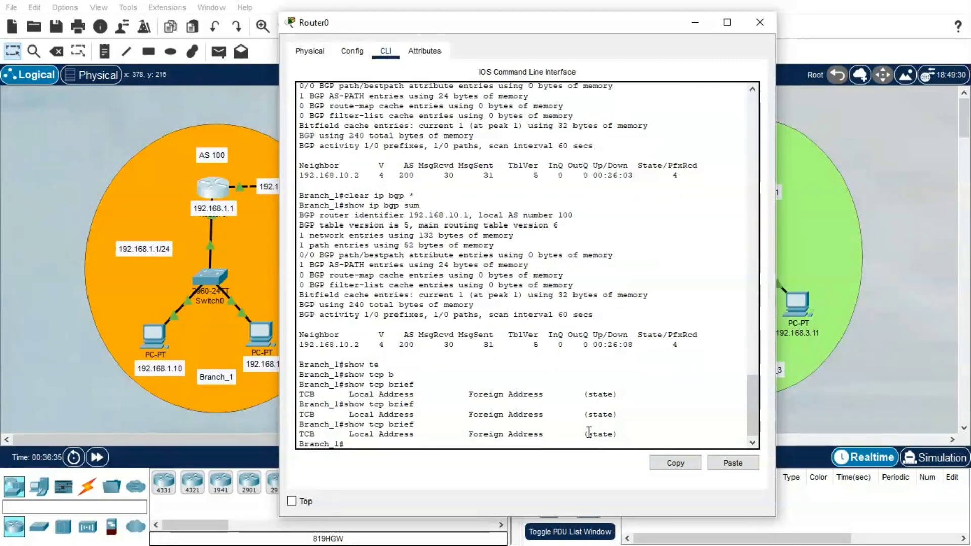
pyautogui.press('Up')
pyautogui.press('Return')
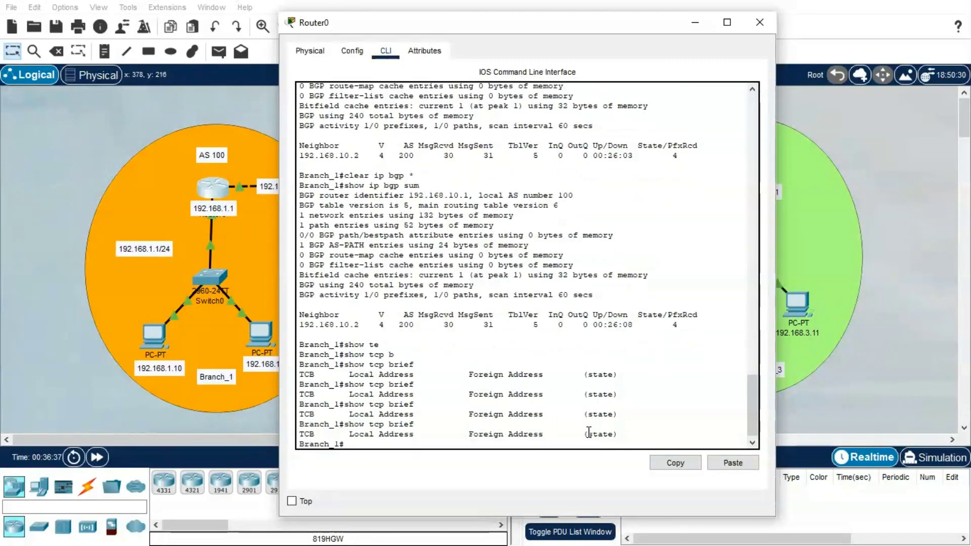
# Step: Recheck the BGP neighbor with show ip bgp sum and the TCP connections with show tcp brief
pyautogui.press('Up')
pyautogui.press('Up')
pyautogui.press('Up')
pyautogui.press('Up')
pyautogui.press('Return')
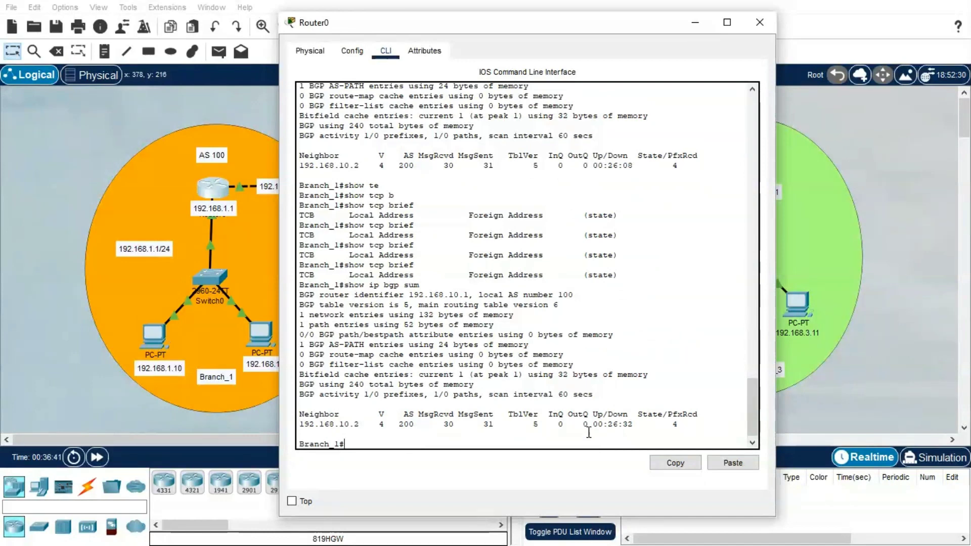
pyautogui.press('Up')
pyautogui.press('Up')
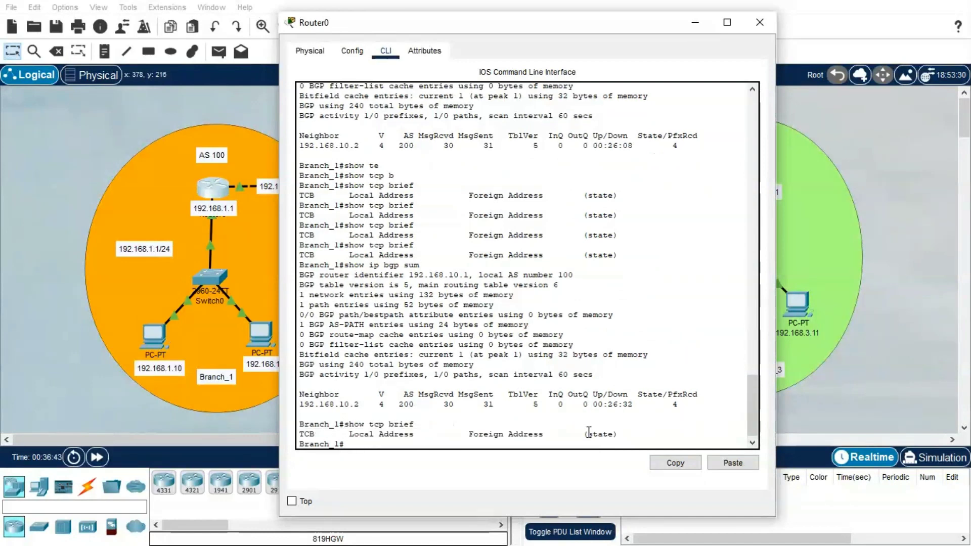
pyautogui.press('Return')
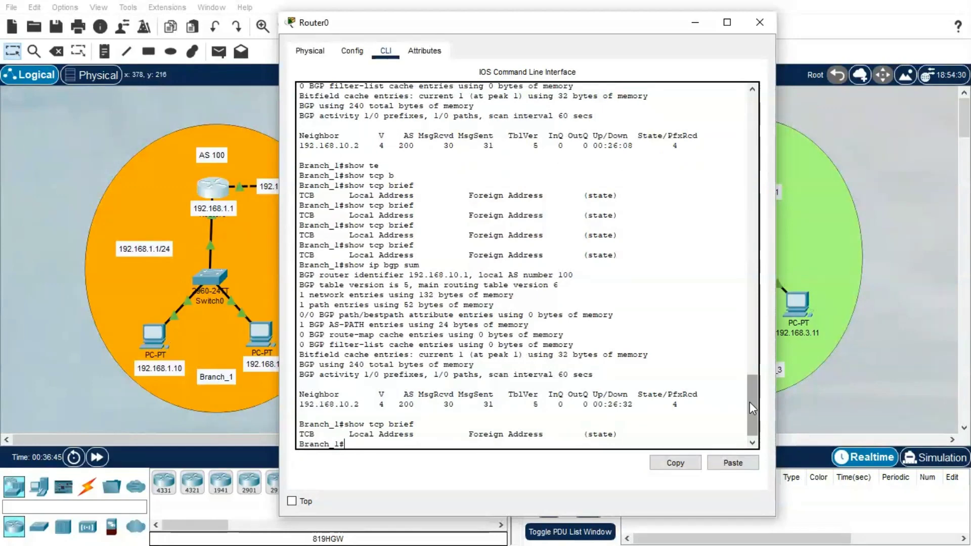
# Step: Review the output that followed clear ip bgp * and run show ip bgp sum again
pyautogui.moveTo(750, 402); pyautogui.dragTo(730, 277)
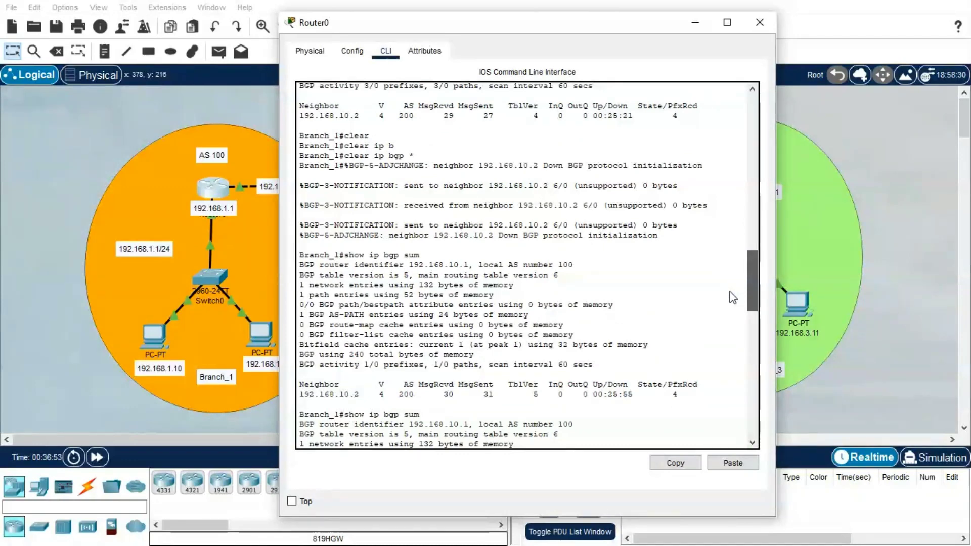
pyautogui.scroll(-14, 627, 386)
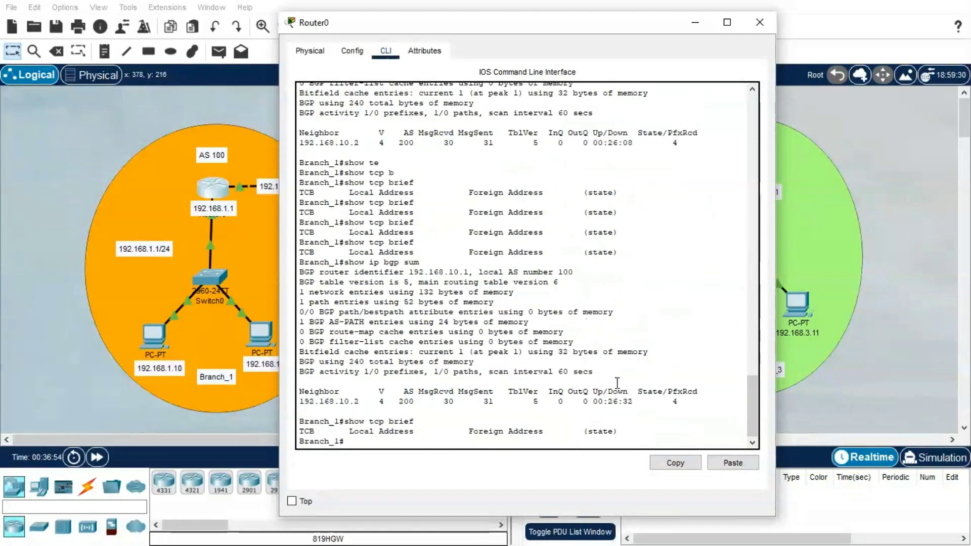
pyautogui.press('Up')
pyautogui.press('Up')
pyautogui.press('Return')
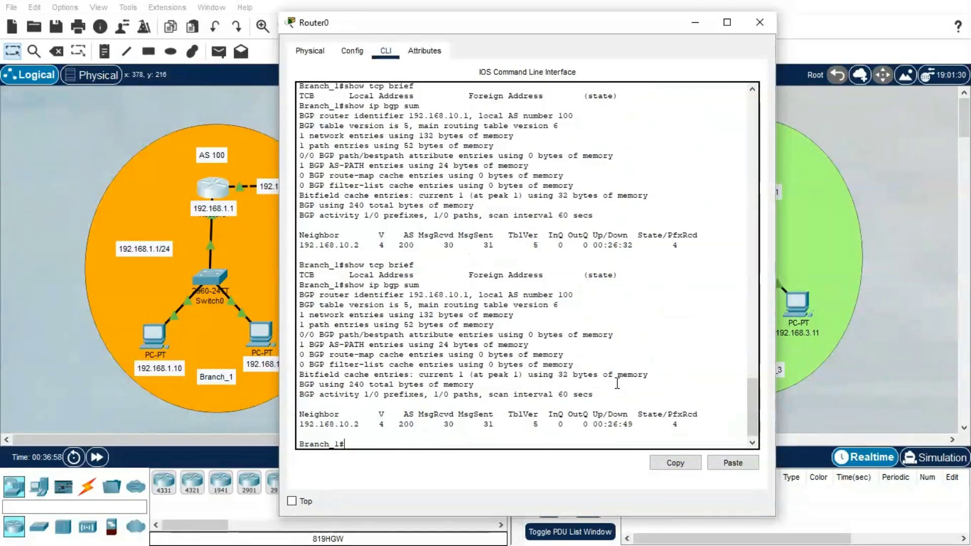
# Step: Run show tcp brief again and examine the local address, foreign address and state of the BGP connection
pyautogui.press('Up')
pyautogui.press('Up')
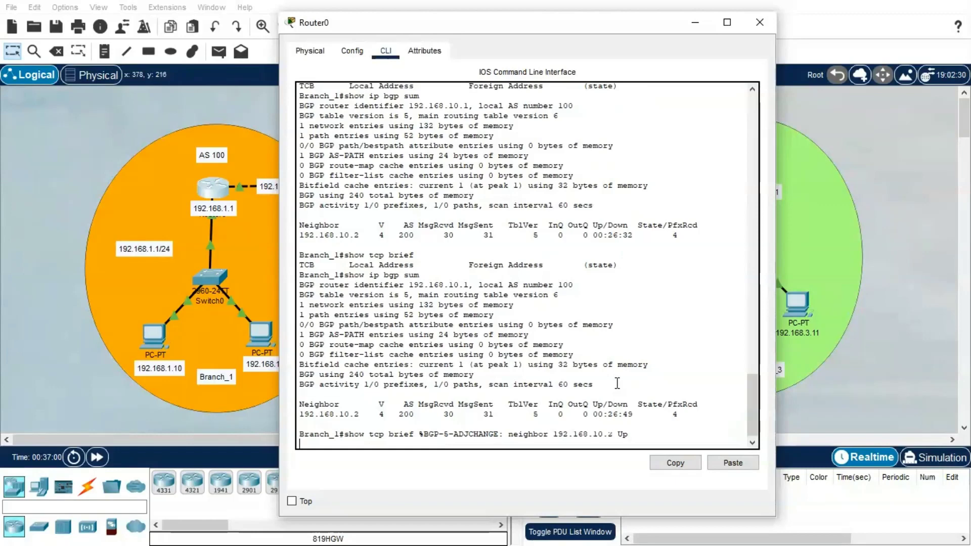
pyautogui.press('Return')
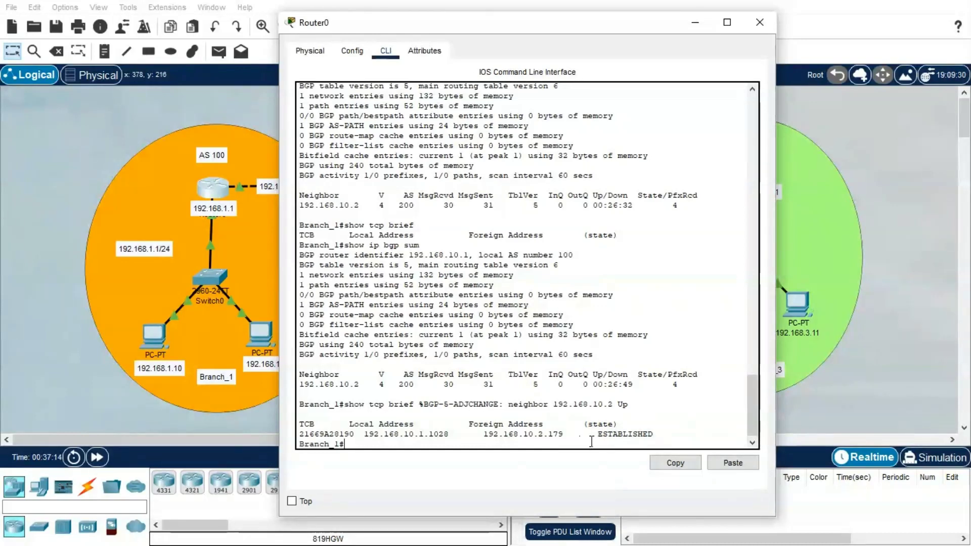
# Step: Display Branch_1's BGP summary with show ip bgp sum, examine the neighbor's uptime, and minimize the Router0 window
pyautogui.press('Up')
pyautogui.press('Up')
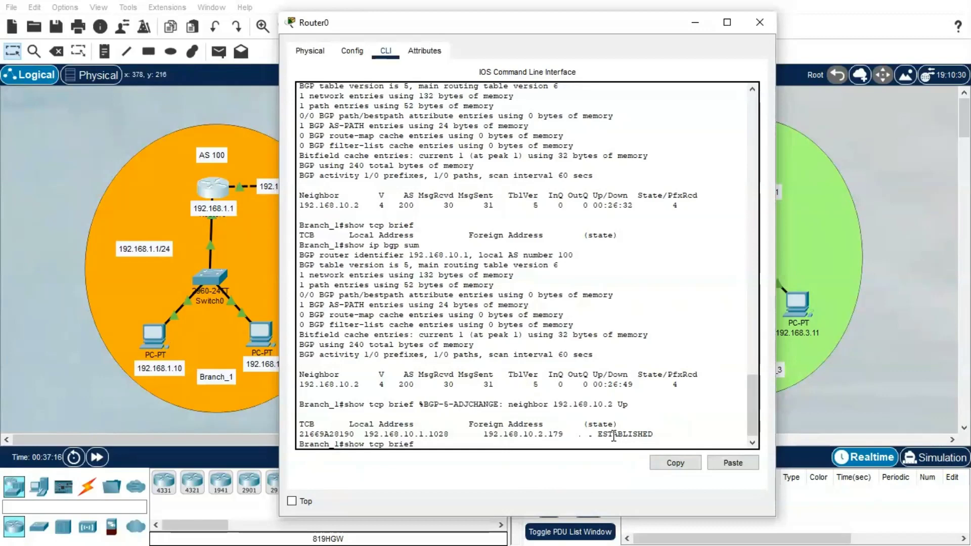
pyautogui.press('Return')
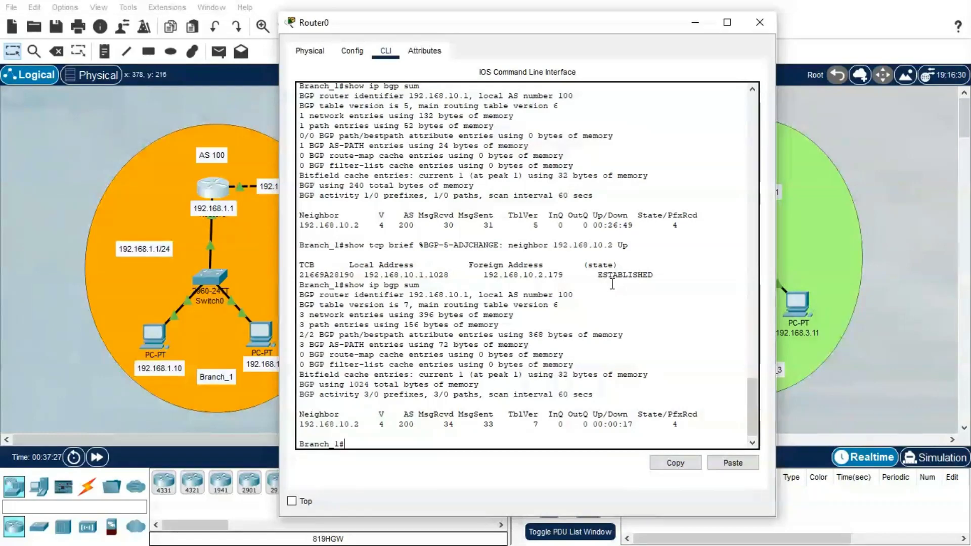
pyautogui.click(694, 24)
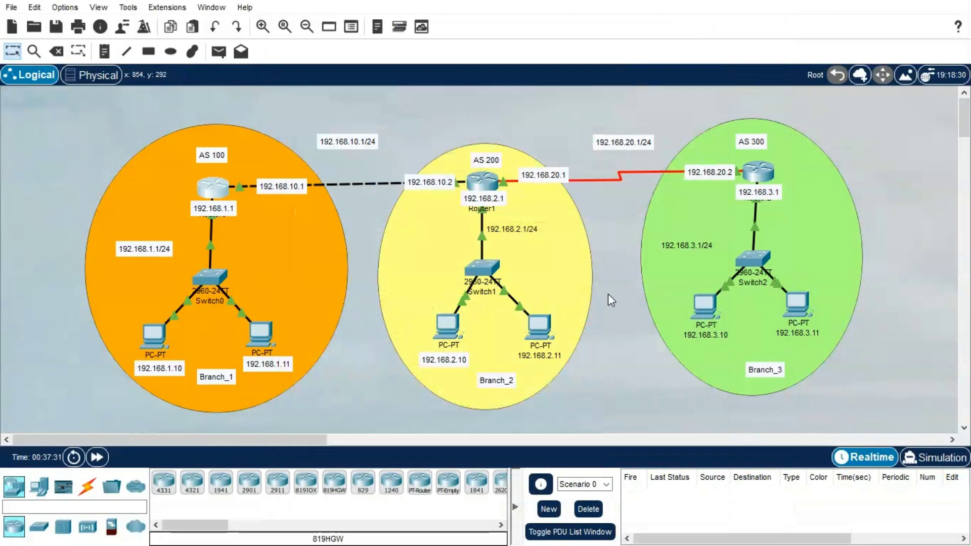